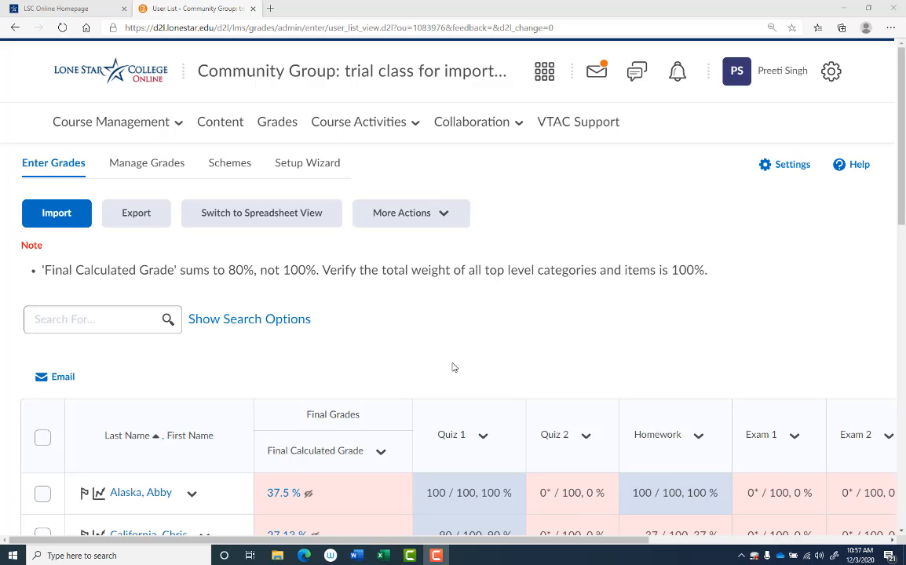
Step: Switch to the Word notes, correct "reate" to "create" in the first numbered instruction, and return to the gradebook
{"action": "left_click", "coordinate": [357, 556]}
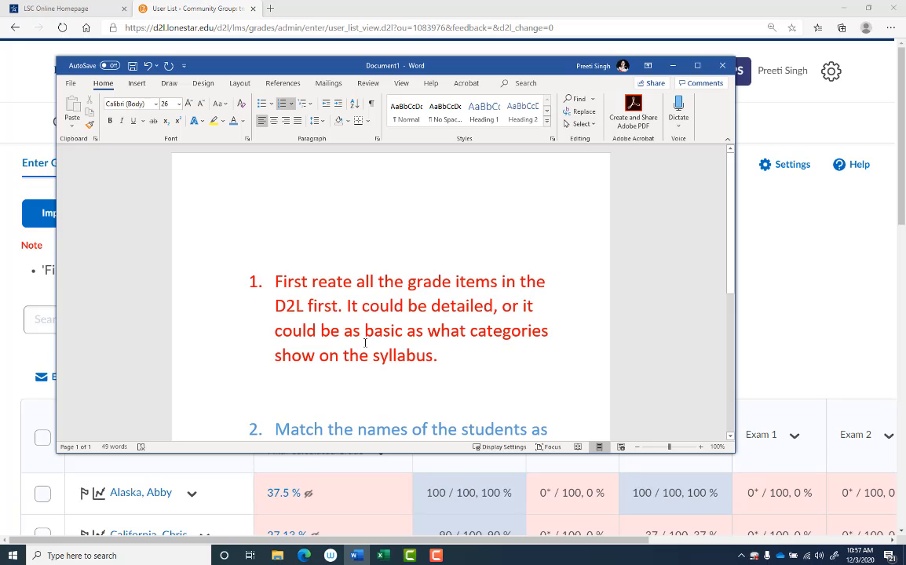
{"action": "type", "text": "c"}
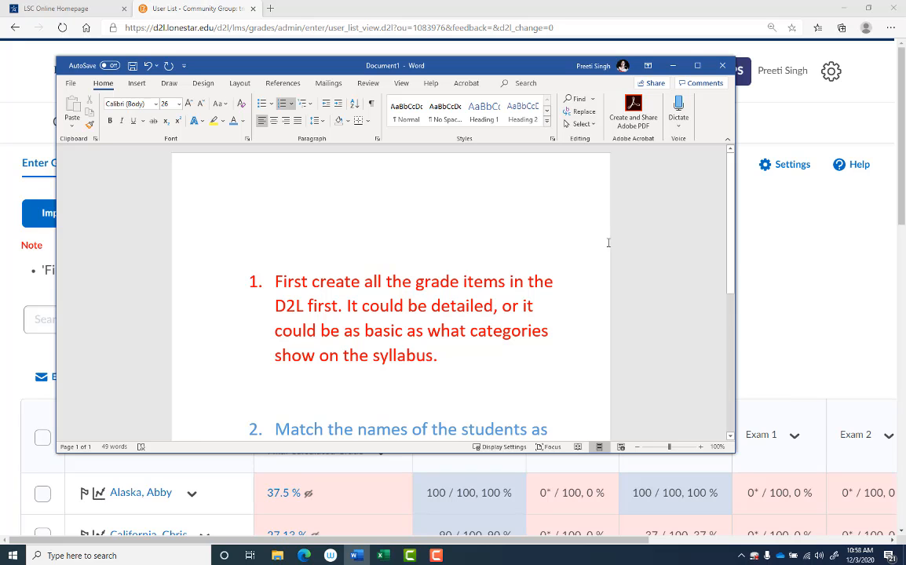
{"action": "left_click", "coordinate": [672, 65]}
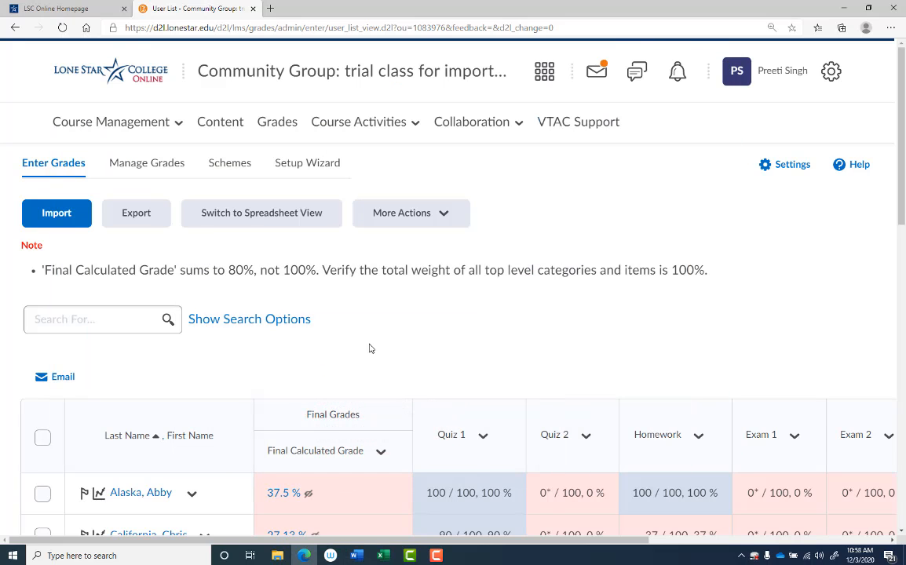
Step: Start a new grade item of the Numeric type in the course's grade management area
{"action": "scroll", "coordinate": [502, 353], "scroll_direction": "down", "scroll_amount": 1}
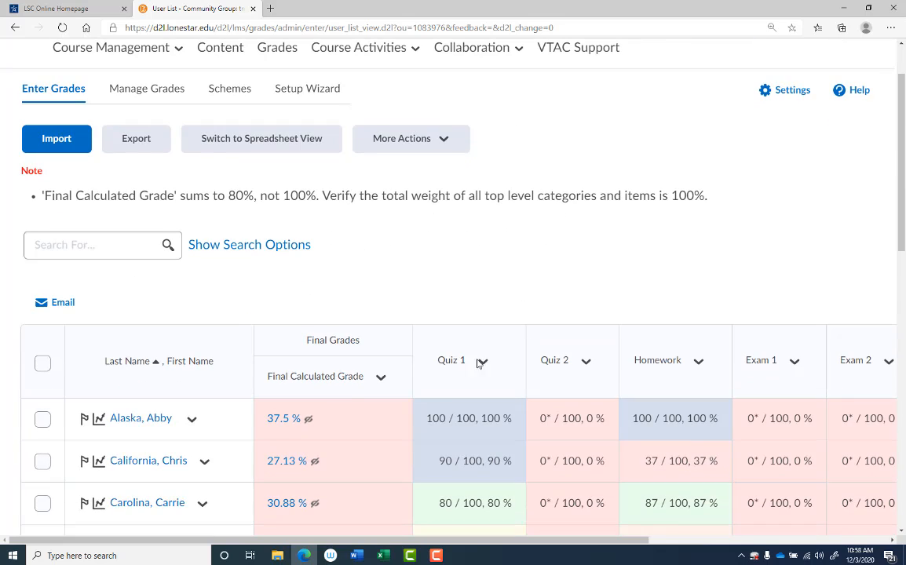
{"action": "scroll", "coordinate": [480, 369], "scroll_direction": "up", "scroll_amount": 1}
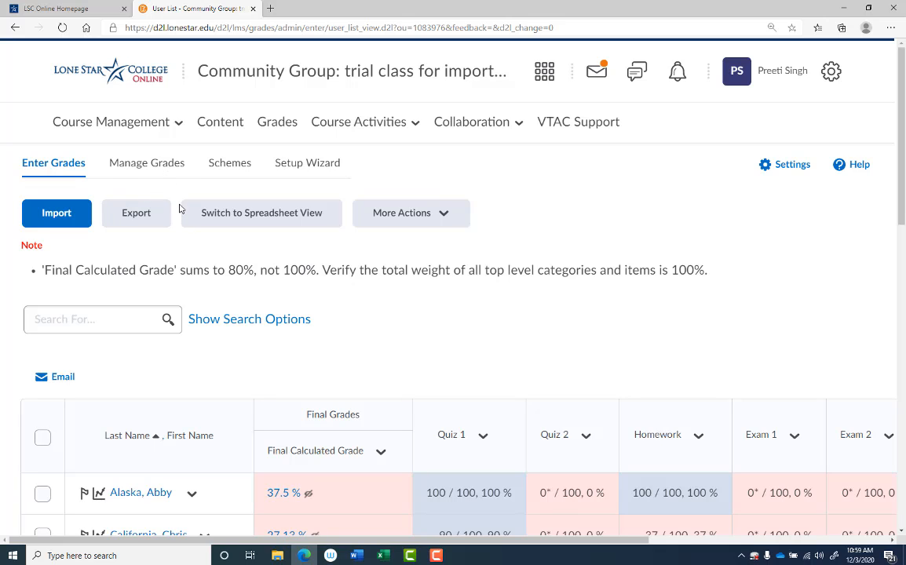
{"action": "left_click", "coordinate": [136, 168]}
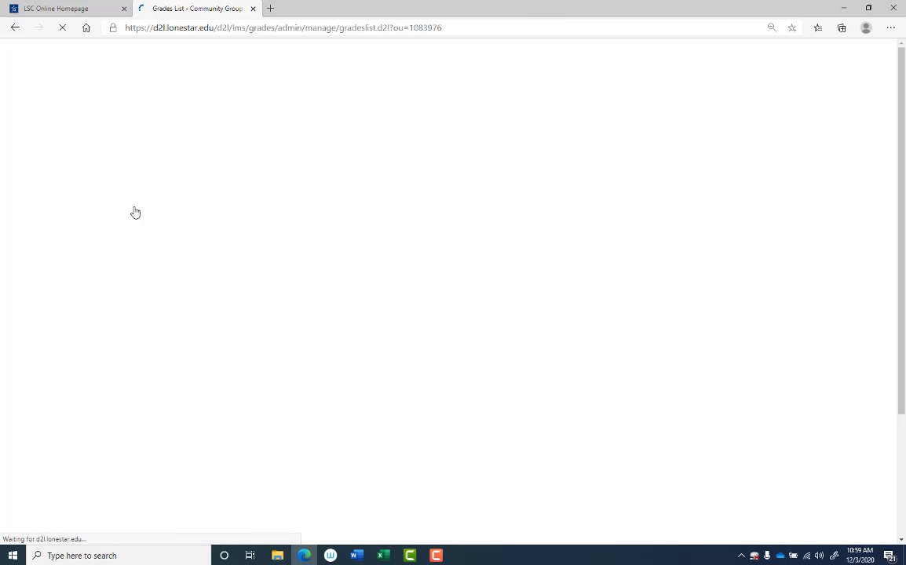
{"action": "left_click", "coordinate": [104, 209]}
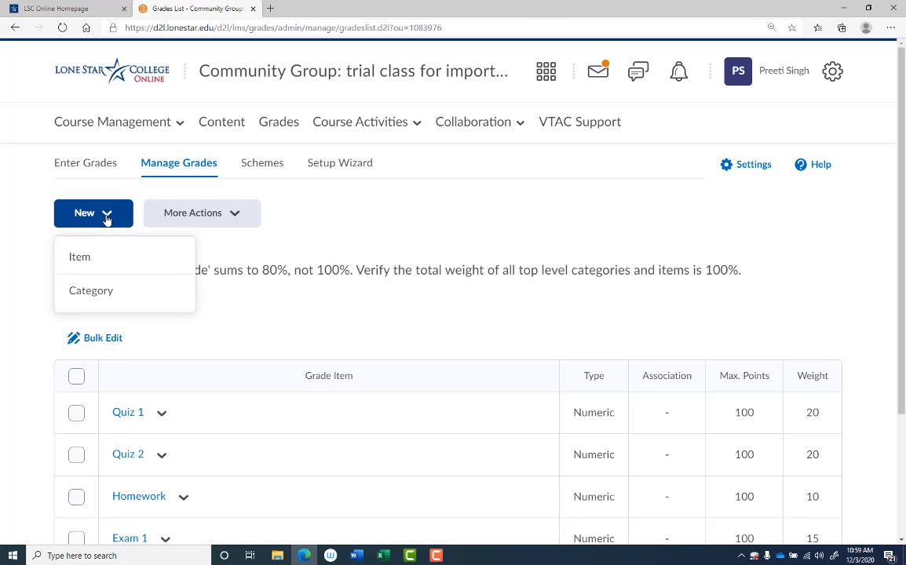
{"action": "left_click", "coordinate": [106, 257]}
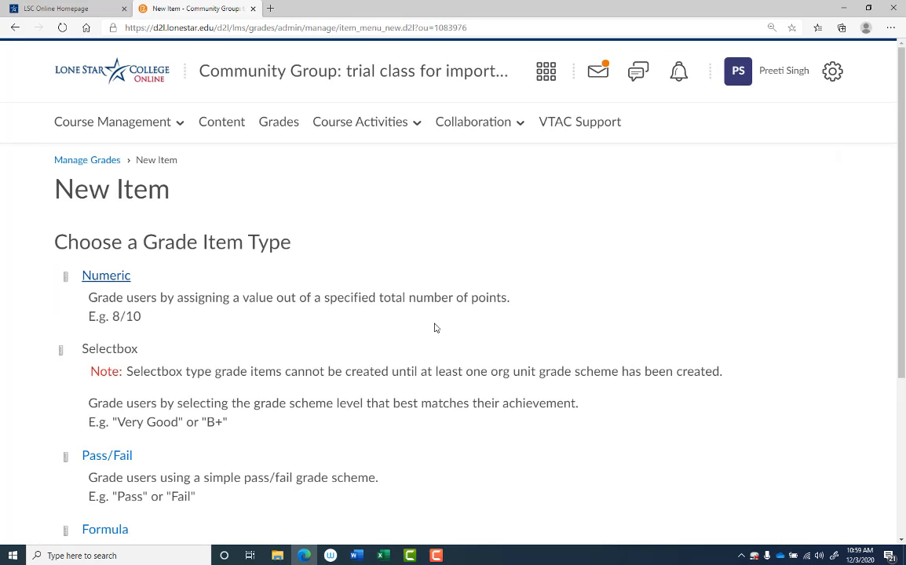
{"action": "left_click", "coordinate": [112, 277]}
Step: Name the new grade item Final Exam
{"action": "left_click", "coordinate": [109, 397]}
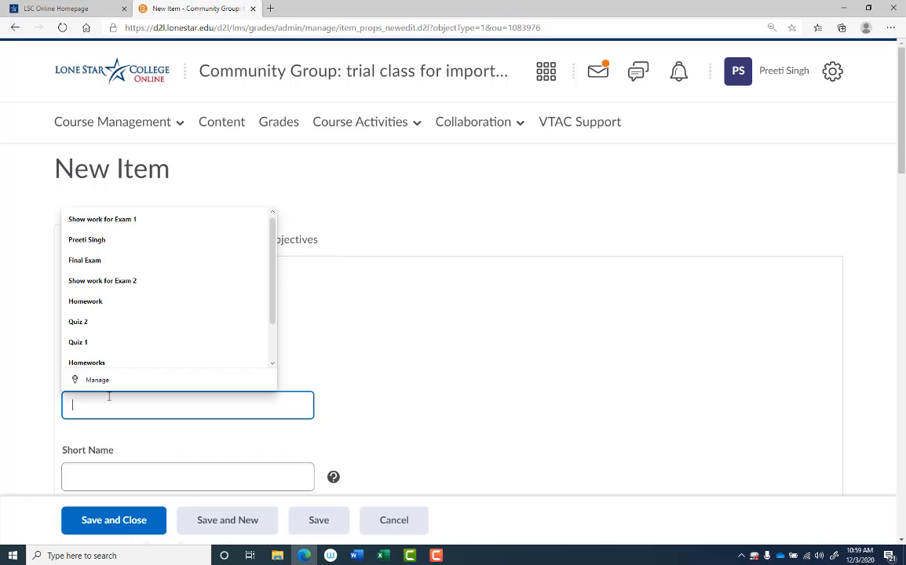
{"action": "type", "text": "Fina"}
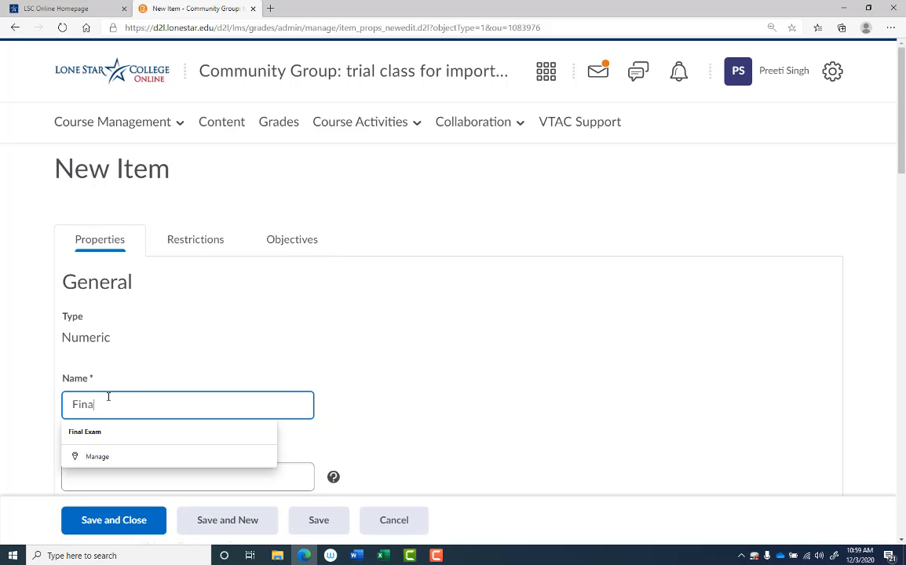
{"action": "type", "text": "l Exam"}
{"action": "left_click", "coordinate": [336, 347]}
{"action": "scroll", "coordinate": [308, 369], "scroll_direction": "down", "scroll_amount": 3}
{"action": "left_click", "coordinate": [88, 238]}
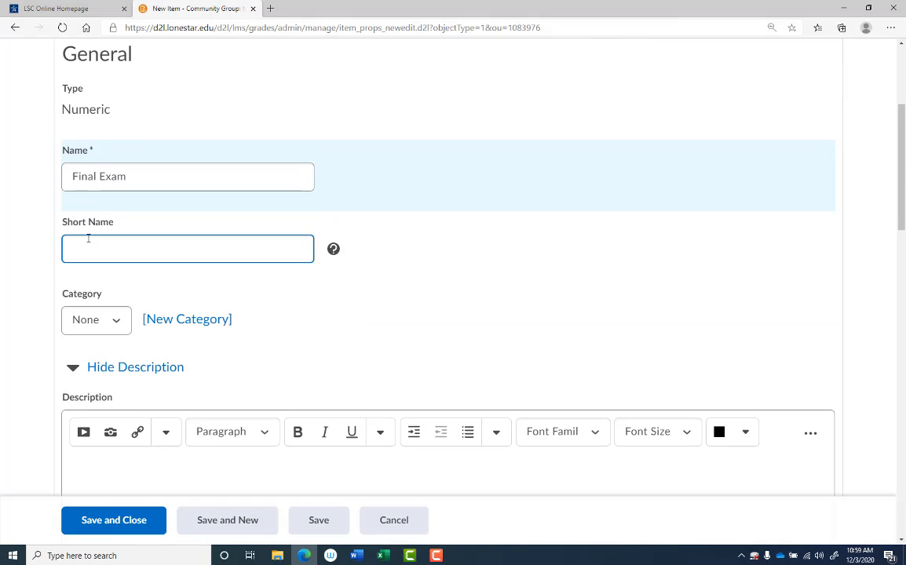
{"action": "left_click", "coordinate": [112, 338]}
Step: Set the Final Exam item's maximum points to 100 and its weight to 20
{"action": "scroll", "coordinate": [138, 336], "scroll_direction": "down", "scroll_amount": 3}
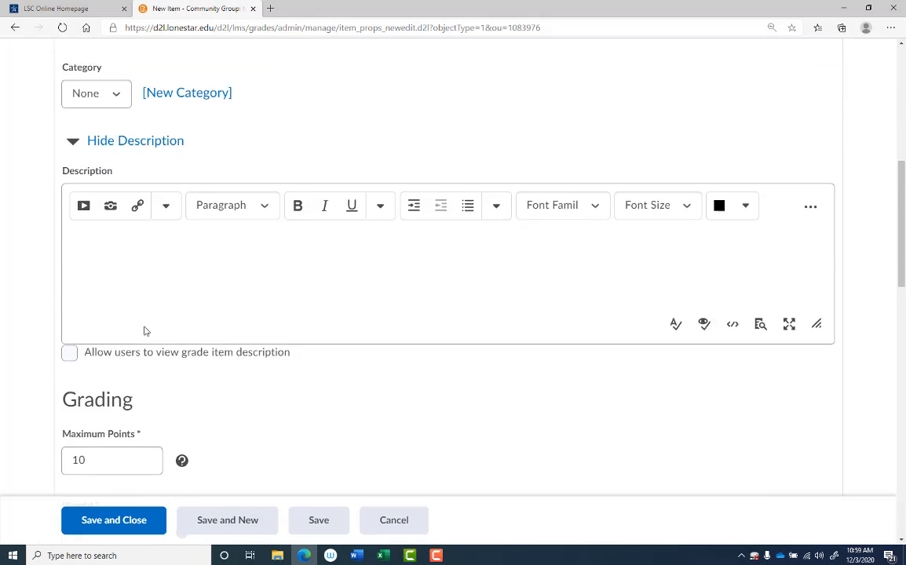
{"action": "scroll", "coordinate": [145, 330], "scroll_direction": "down", "scroll_amount": 2}
{"action": "left_click", "coordinate": [100, 309]}
{"action": "type", "text": "0"}
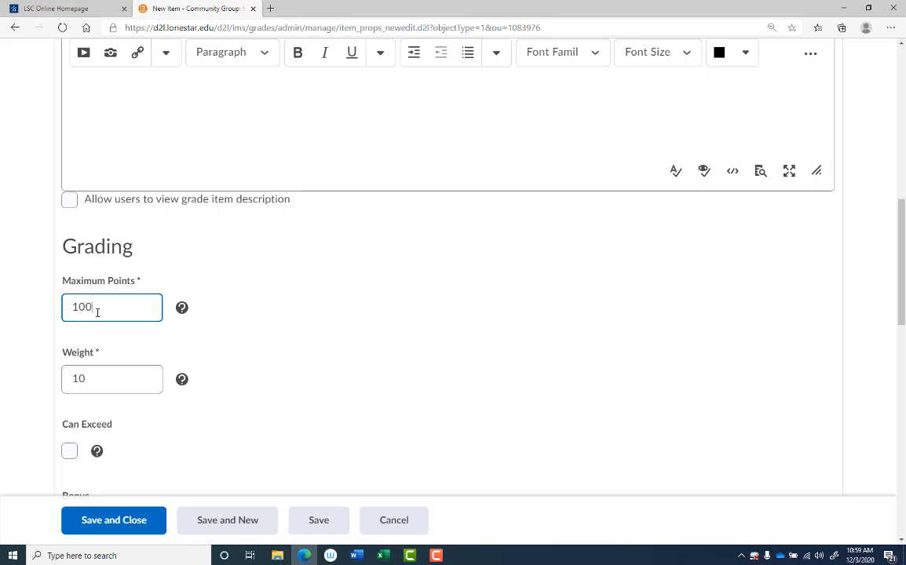
{"action": "left_click_drag", "start_coordinate": [105, 376], "coordinate": [48, 394]}
{"action": "type", "text": "2"}
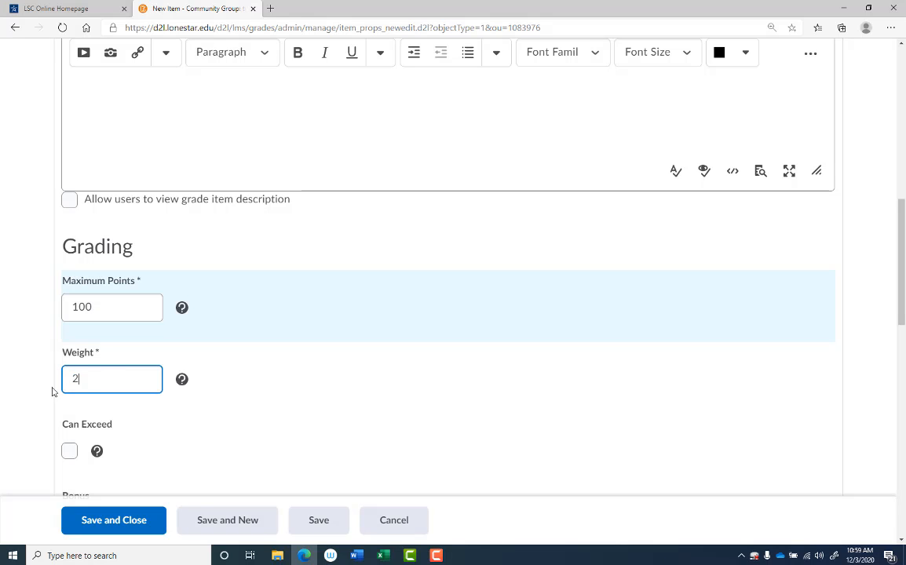
{"action": "type", "text": "0"}
Step: Enable displaying the class average to users for the Final Exam item, and save and close it
{"action": "scroll", "coordinate": [193, 390], "scroll_direction": "down", "scroll_amount": 6}
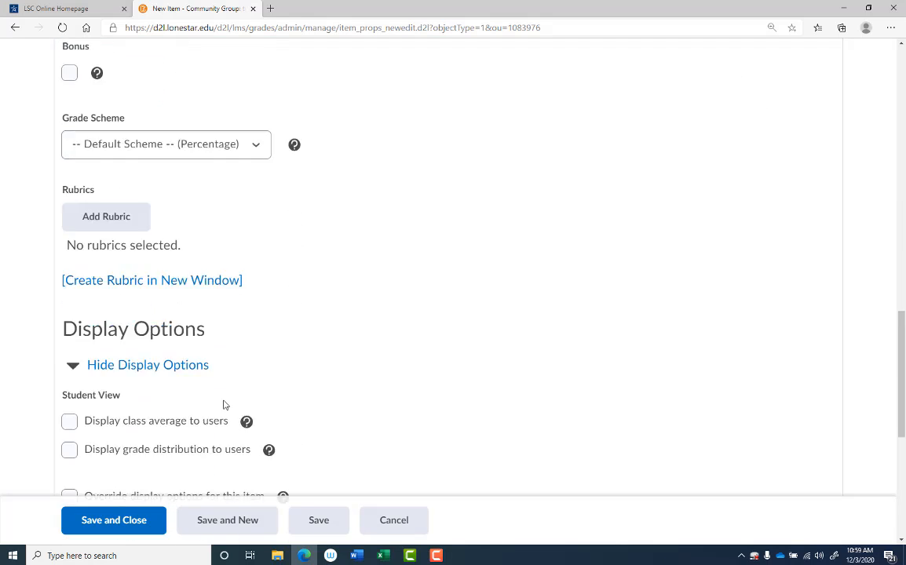
{"action": "scroll", "coordinate": [223, 405], "scroll_direction": "down", "scroll_amount": 1}
{"action": "left_click", "coordinate": [69, 340]}
{"action": "scroll", "coordinate": [117, 396], "scroll_direction": "down", "scroll_amount": 3}
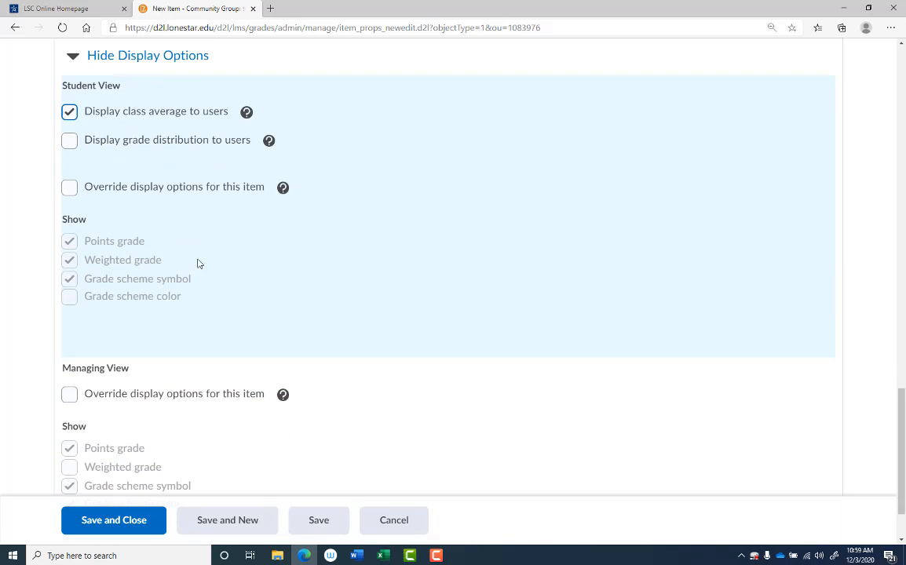
{"action": "left_click", "coordinate": [135, 523]}
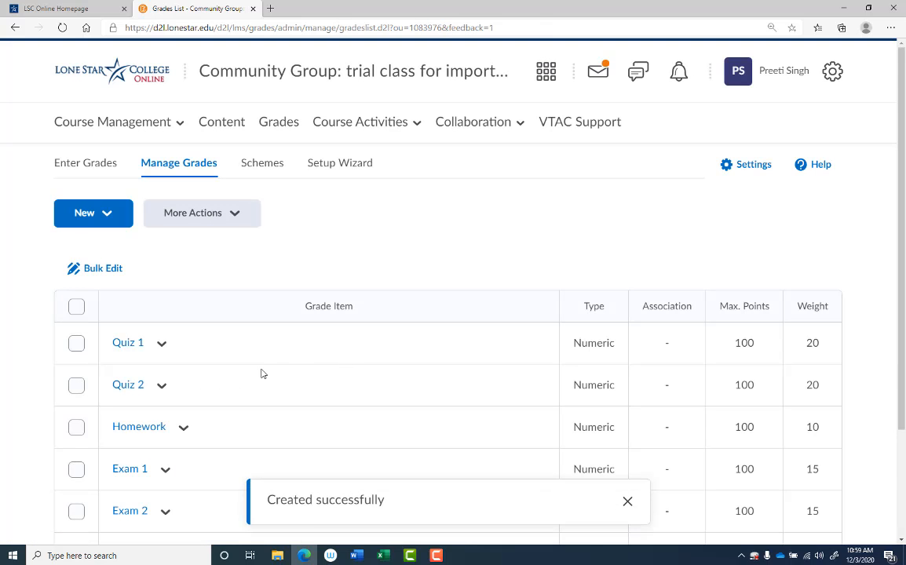
Step: Review the grade items and their weights, and go to the grade entry list
{"action": "scroll", "coordinate": [263, 374], "scroll_direction": "down", "scroll_amount": 2}
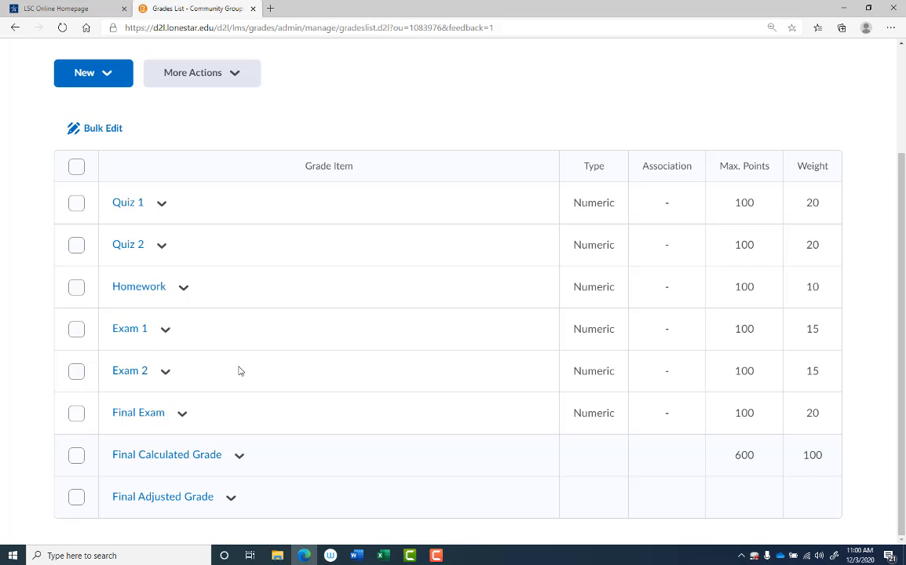
{"action": "scroll", "coordinate": [259, 277], "scroll_direction": "up", "scroll_amount": 1}
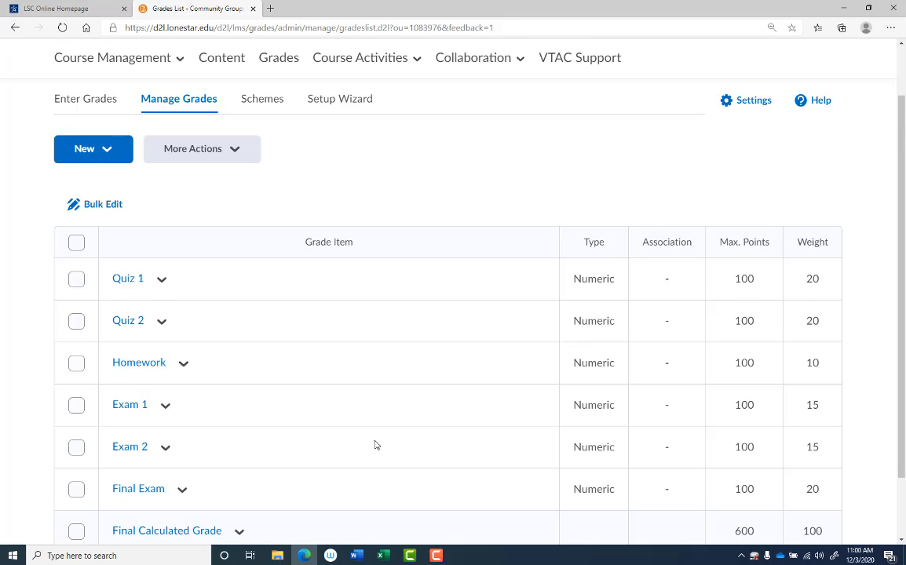
{"action": "scroll", "coordinate": [376, 444], "scroll_direction": "down", "scroll_amount": 1}
{"action": "scroll", "coordinate": [374, 446], "scroll_direction": "up", "scroll_amount": 1}
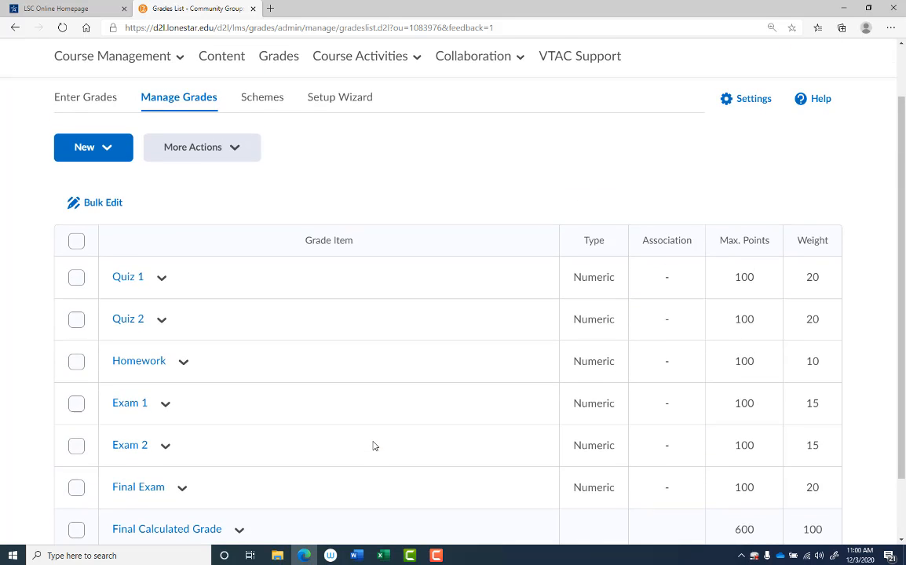
{"action": "left_click", "coordinate": [84, 105]}
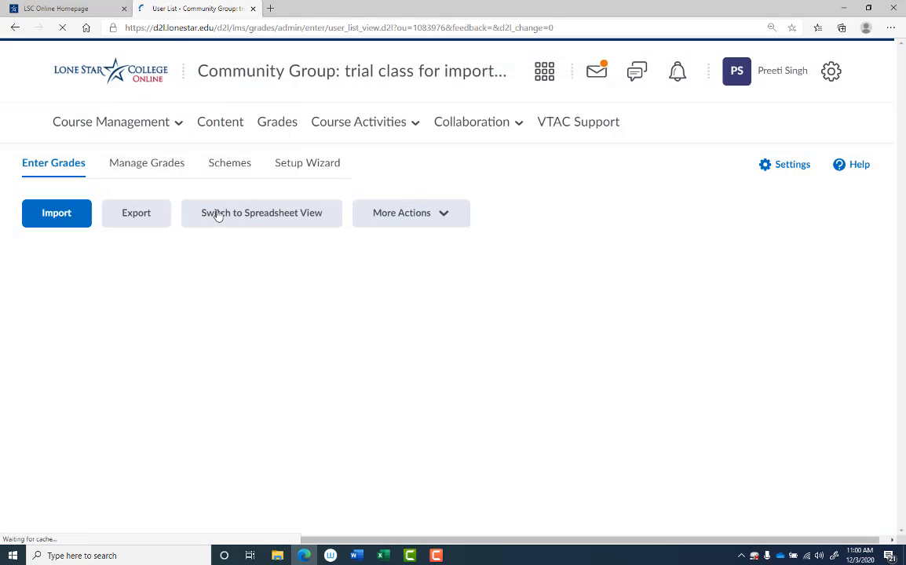
{"action": "left_click", "coordinate": [154, 223]}
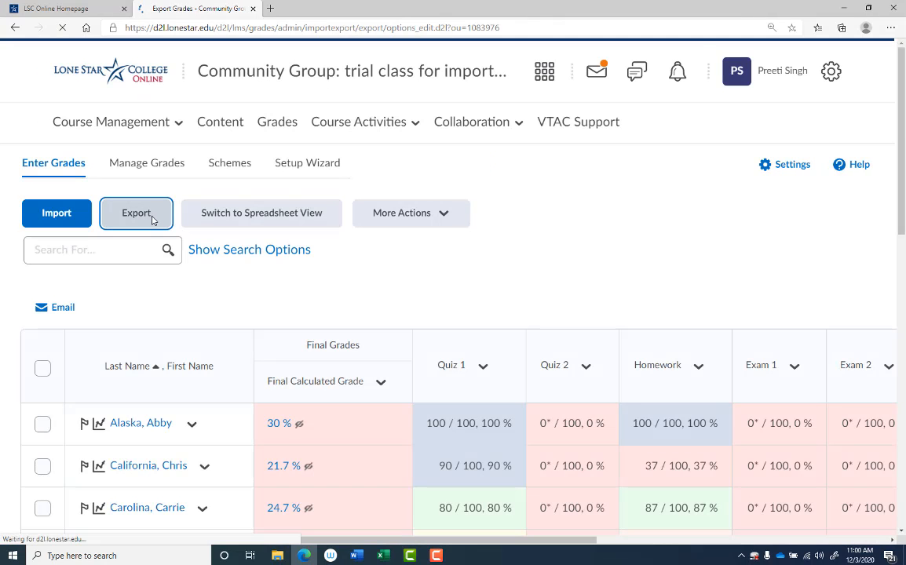
{"action": "scroll", "coordinate": [353, 275], "scroll_direction": "down", "scroll_amount": 4}
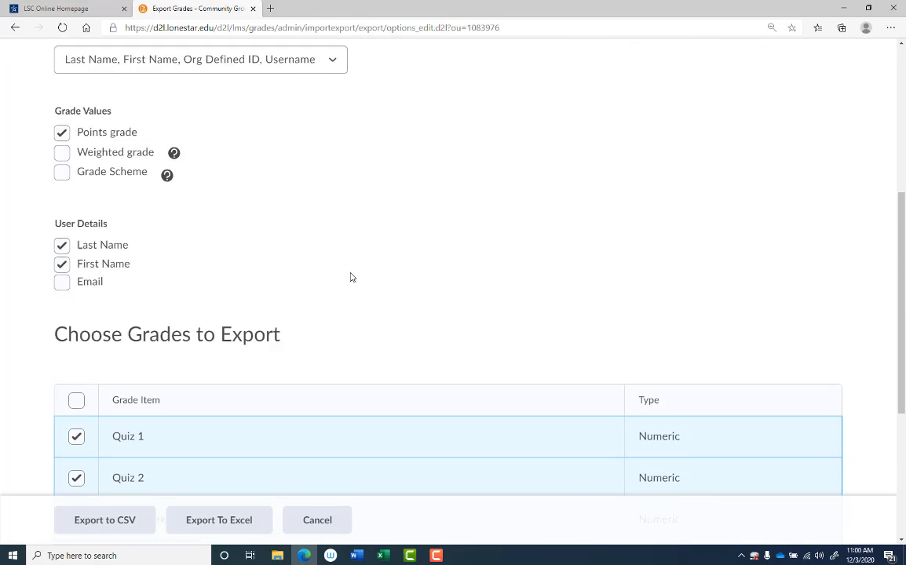
{"action": "scroll", "coordinate": [352, 277], "scroll_direction": "up", "scroll_amount": 1}
{"action": "scroll", "coordinate": [269, 232], "scroll_direction": "up", "scroll_amount": 3}
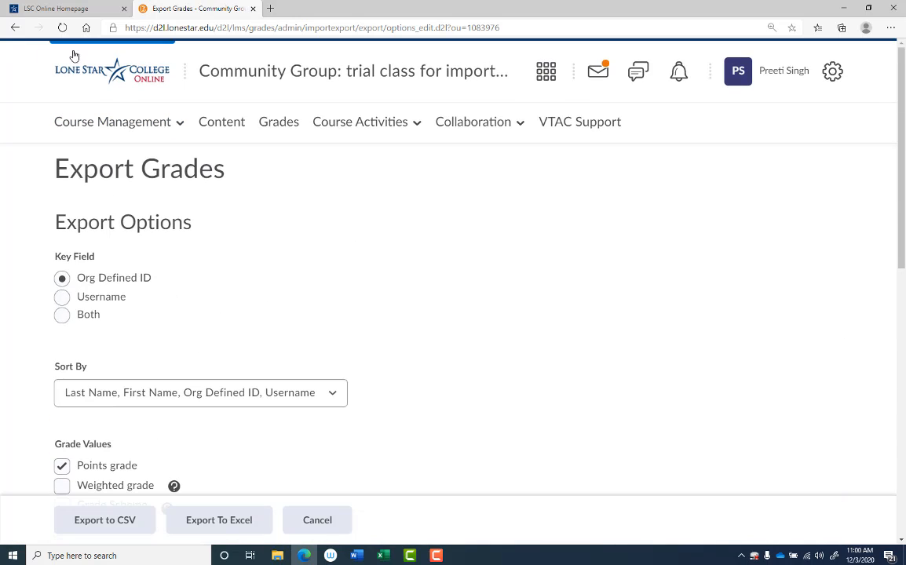
{"action": "left_click", "coordinate": [14, 27]}
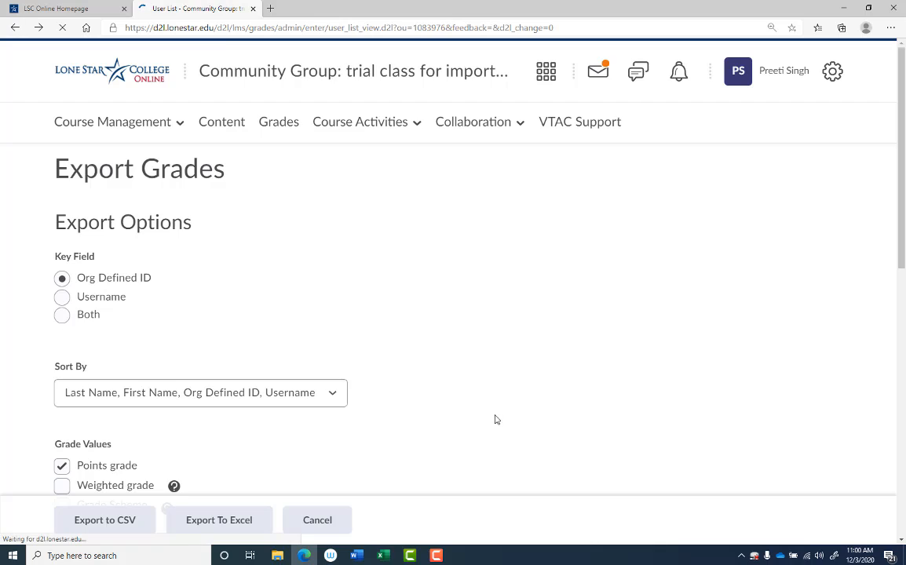
Step: Open the grade export options and sort the export by Last Name, First Name, Org Defined ID, Username
{"action": "scroll", "coordinate": [493, 416], "scroll_direction": "down", "scroll_amount": 3}
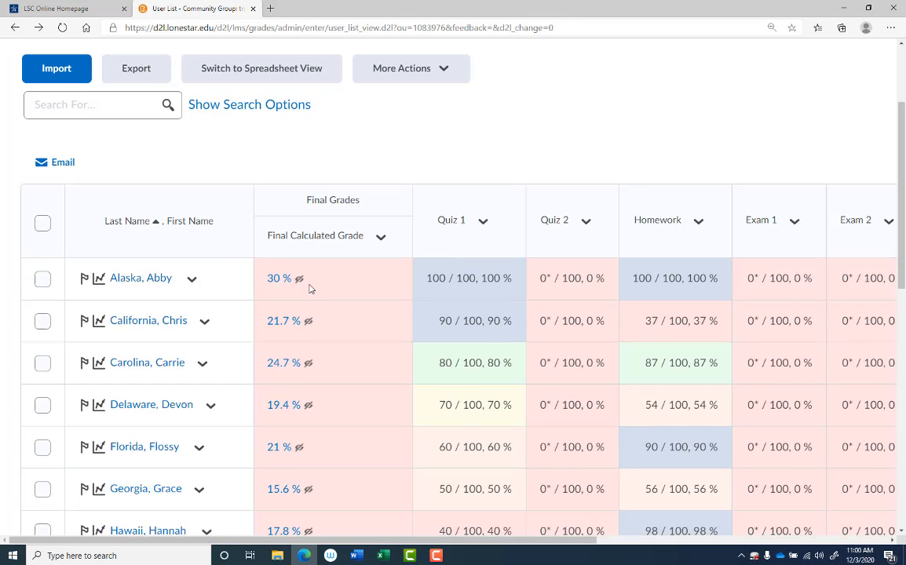
{"action": "scroll", "coordinate": [310, 289], "scroll_direction": "up", "scroll_amount": 2}
{"action": "left_click", "coordinate": [137, 215]}
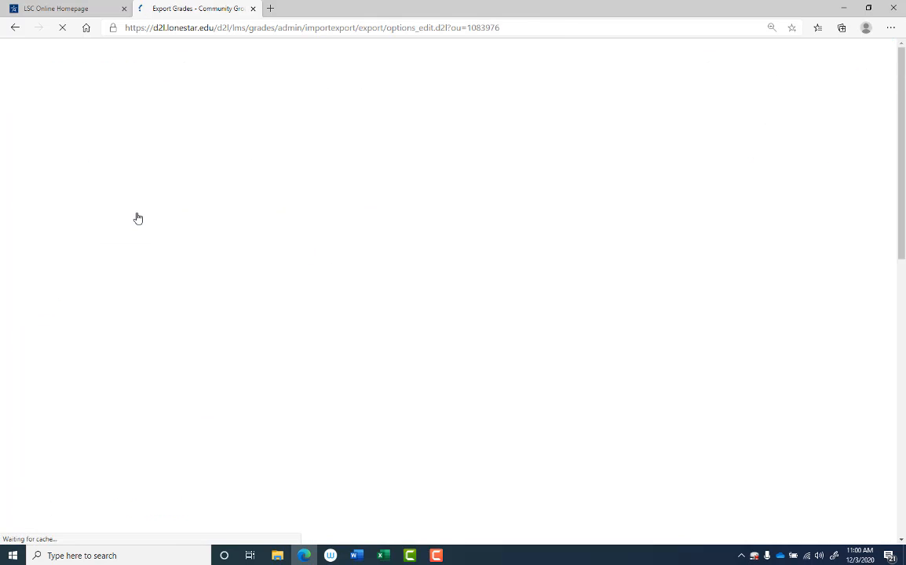
{"action": "scroll", "coordinate": [146, 270], "scroll_direction": "down", "scroll_amount": 3}
{"action": "left_click", "coordinate": [136, 241]}
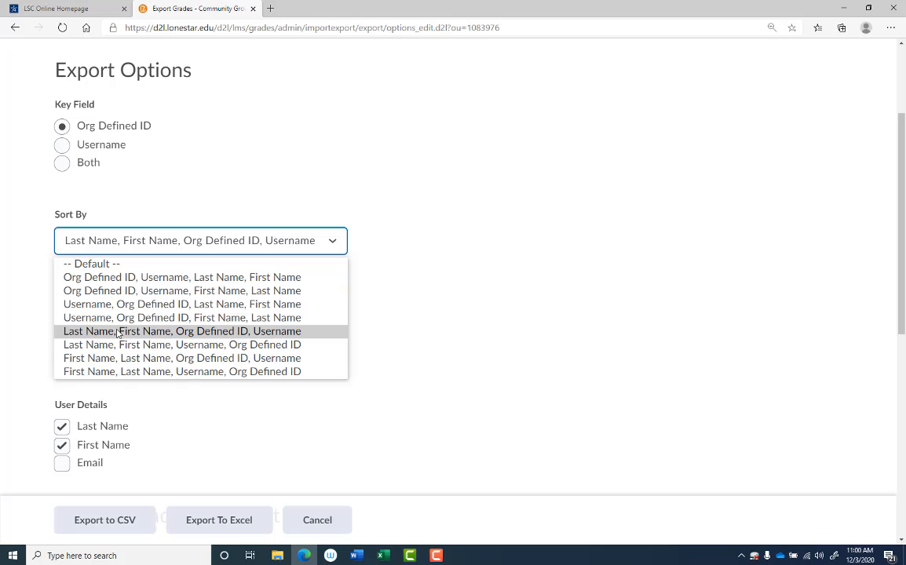
{"action": "left_click", "coordinate": [255, 331]}
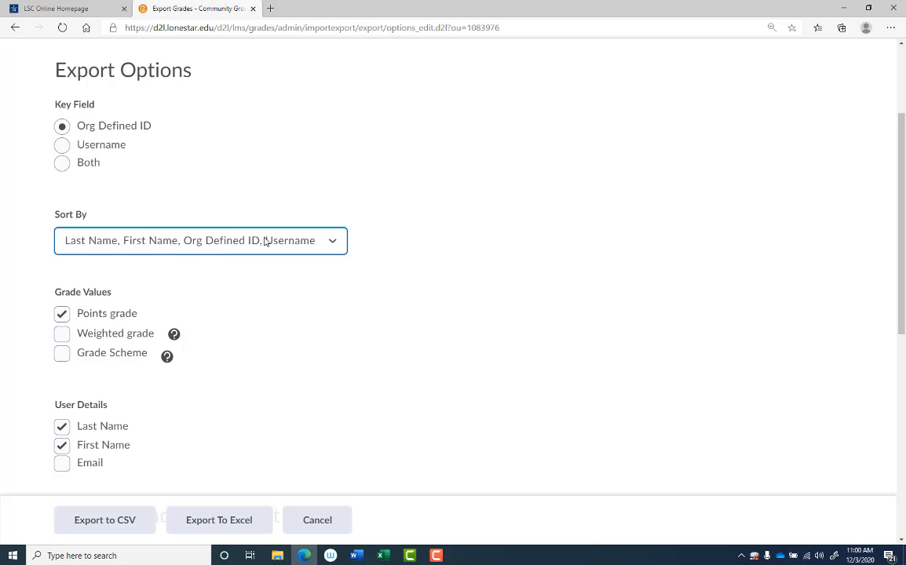
Step: Exclude Final Adjusted Grade and Final Calculated Grade from the grades to export
{"action": "scroll", "coordinate": [283, 259], "scroll_direction": "down", "scroll_amount": 2}
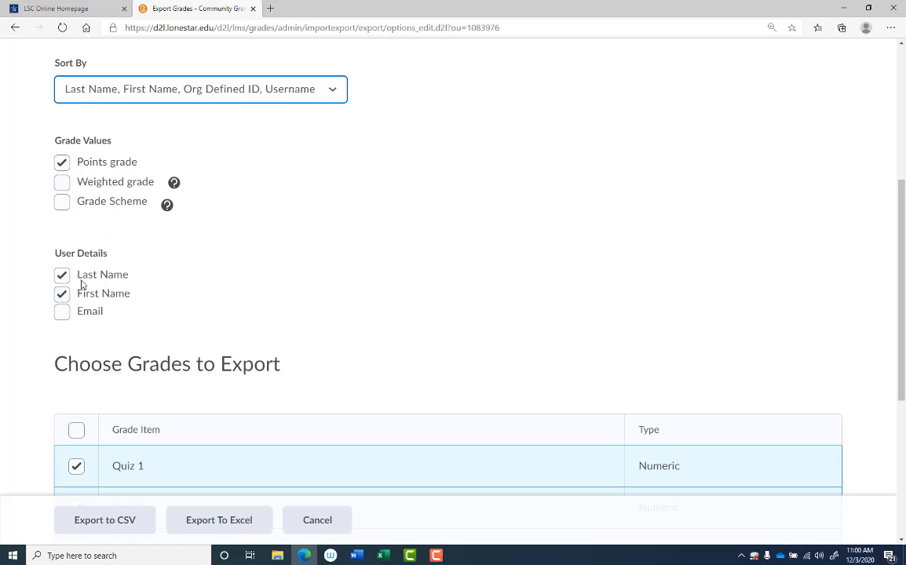
{"action": "scroll", "coordinate": [218, 301], "scroll_direction": "down", "scroll_amount": 2}
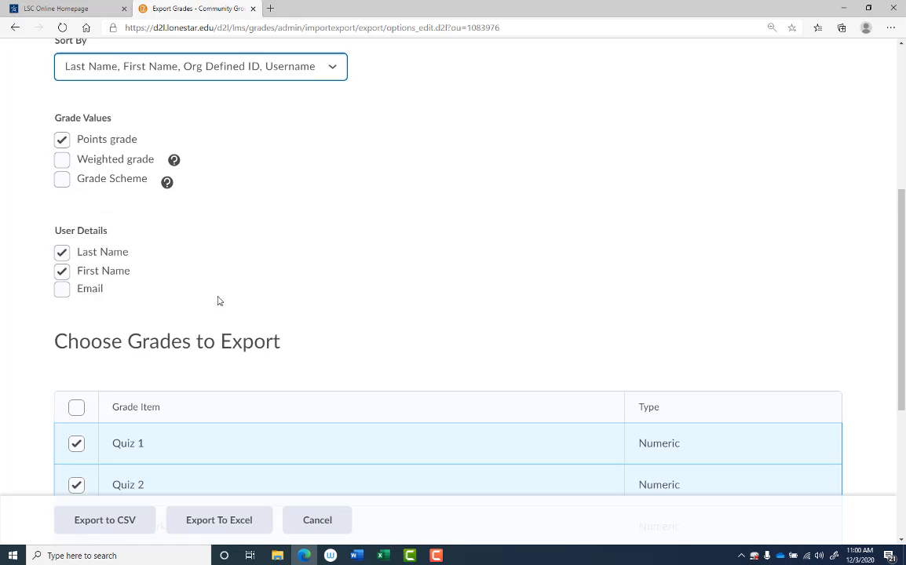
{"action": "scroll", "coordinate": [251, 293], "scroll_direction": "up", "scroll_amount": 3}
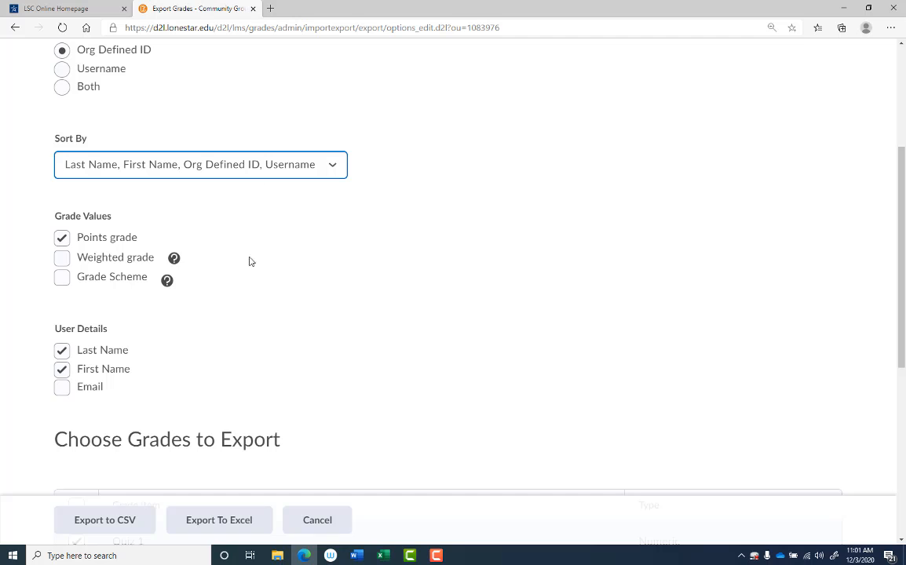
{"action": "scroll", "coordinate": [271, 337], "scroll_direction": "down", "scroll_amount": 5}
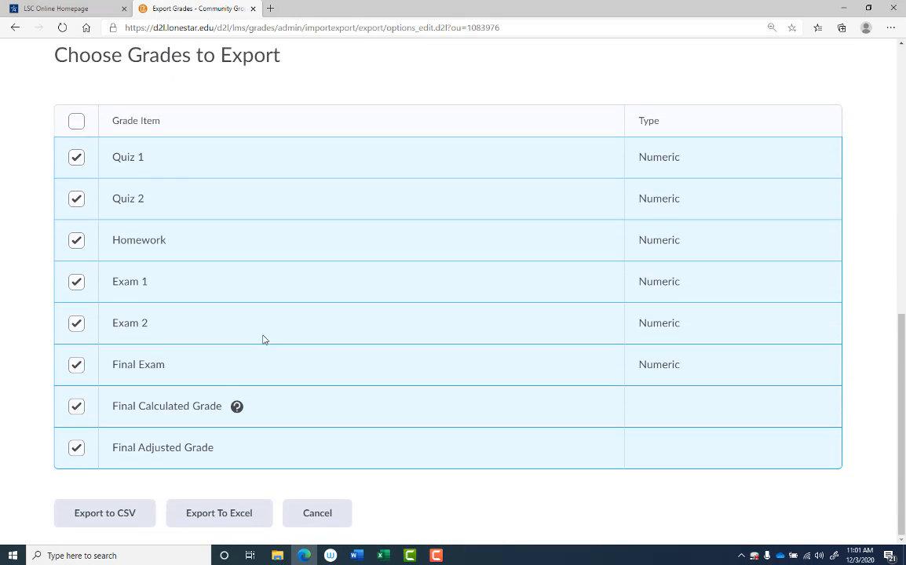
{"action": "left_click", "coordinate": [77, 446]}
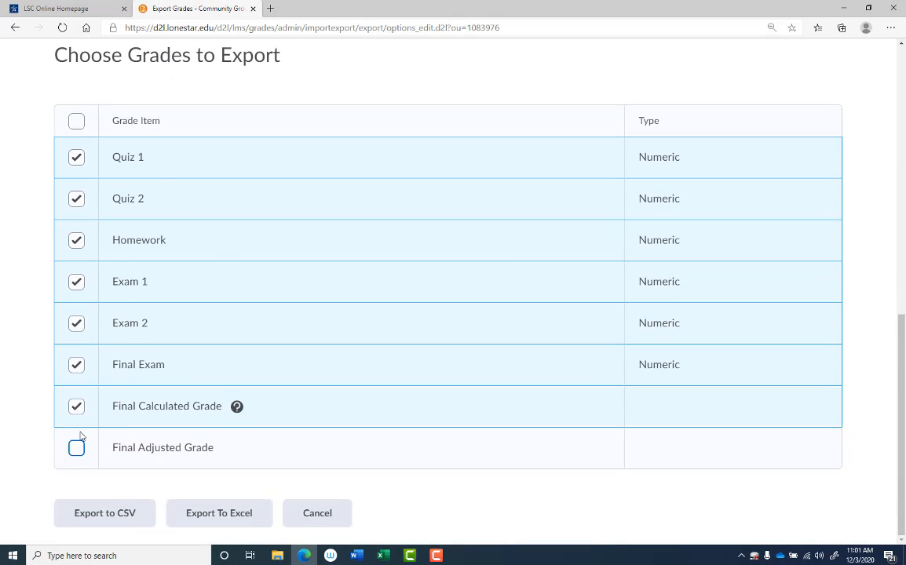
{"action": "left_click", "coordinate": [76, 408]}
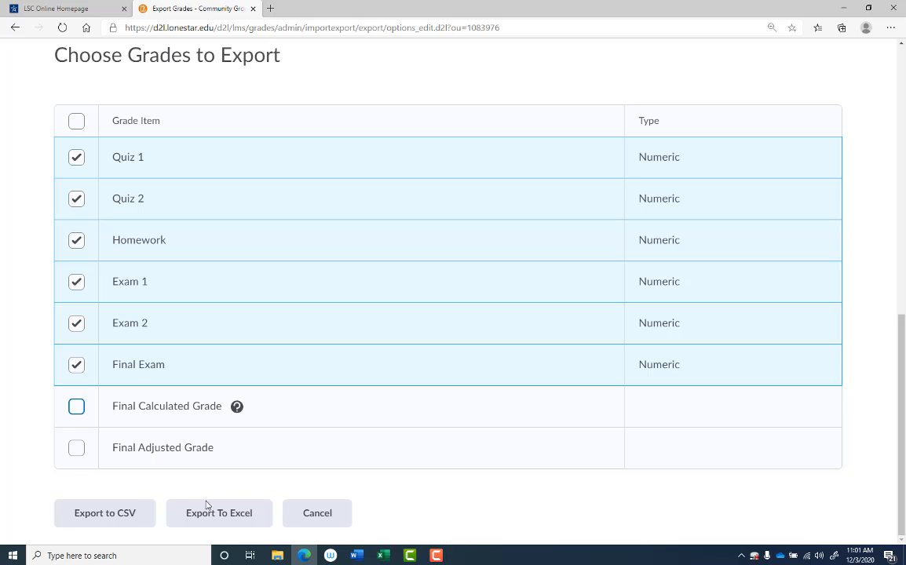
Step: Export the chosen grades as a CSV file, download it, and open the downloaded file in Excel
{"action": "left_click", "coordinate": [105, 514]}
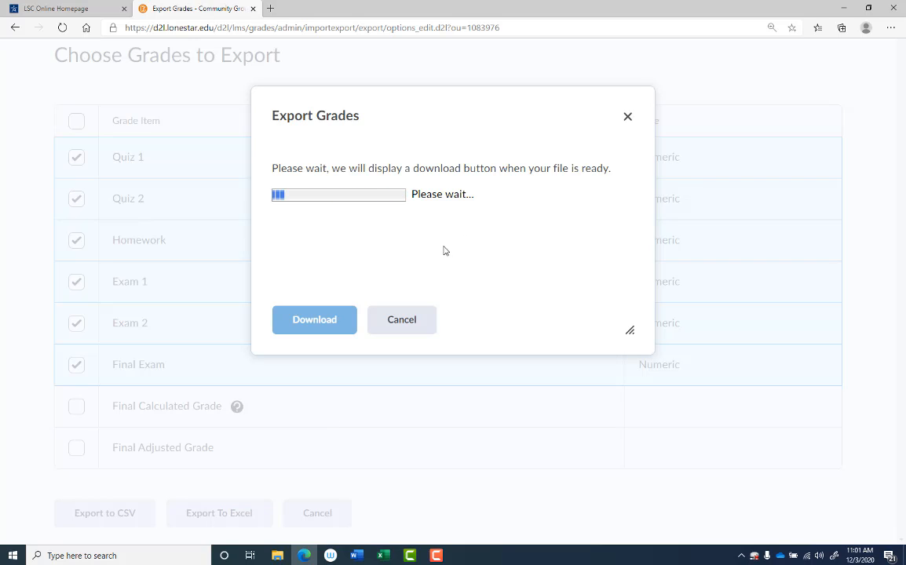
{"action": "left_click", "coordinate": [334, 326]}
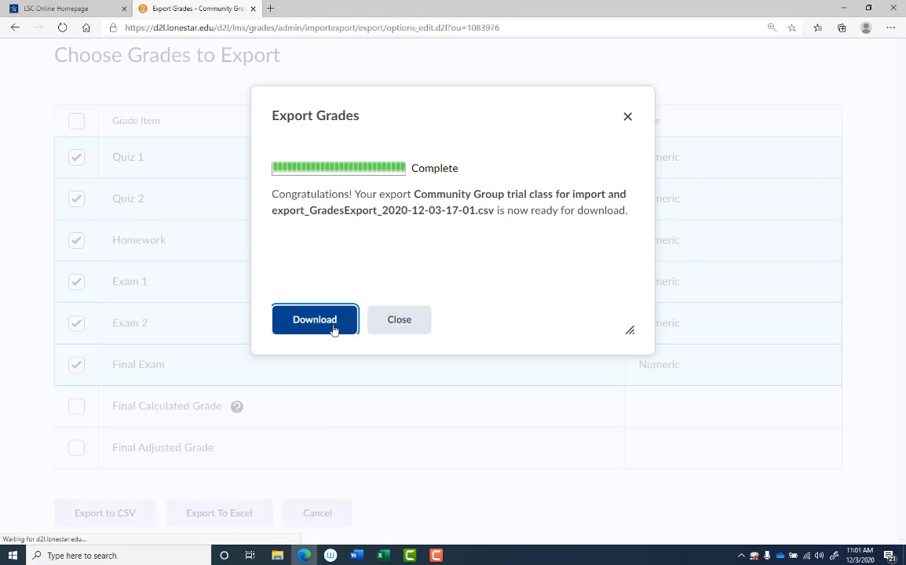
{"action": "left_click", "coordinate": [71, 534]}
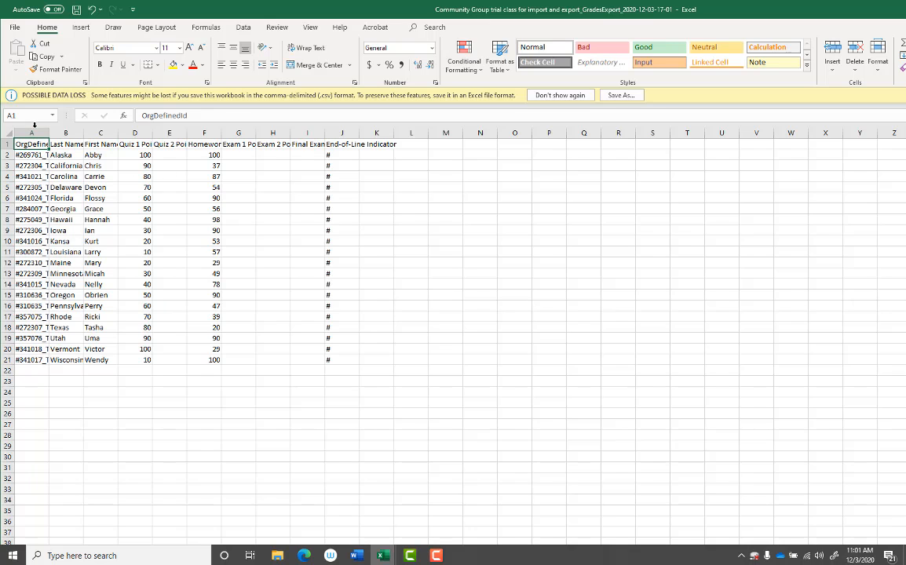
Step: Save a copy of the exported gradebook to the Desktop as "import file for d2l" in CSV (Comma delimited) format
{"action": "left_click", "coordinate": [15, 27]}
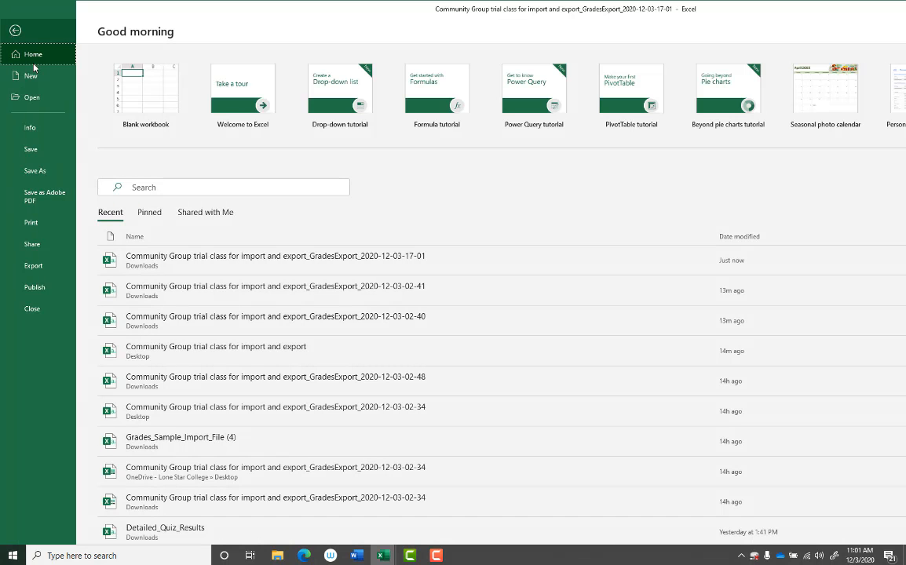
{"action": "left_click", "coordinate": [36, 170]}
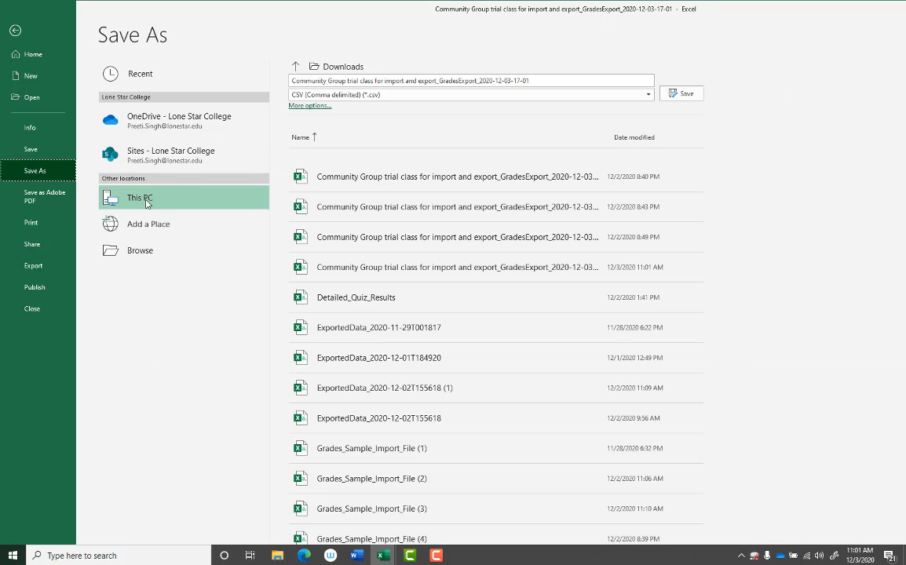
{"action": "left_click", "coordinate": [144, 197]}
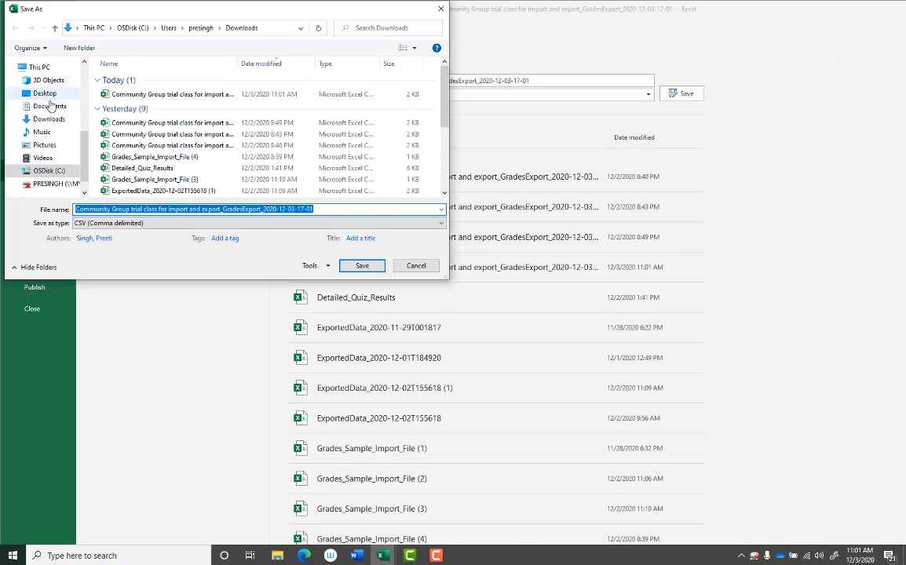
{"action": "left_click", "coordinate": [45, 92]}
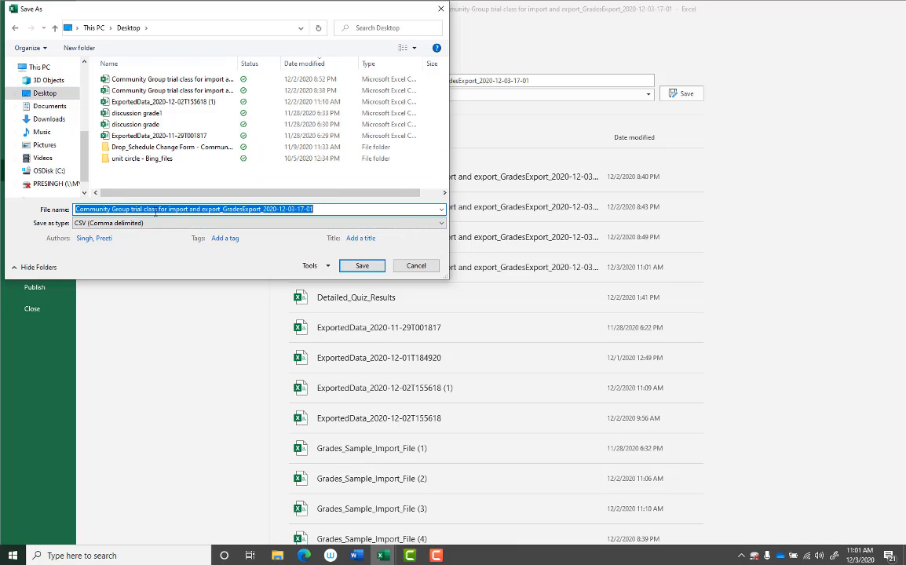
{"action": "type", "text": "import file for d2l"}
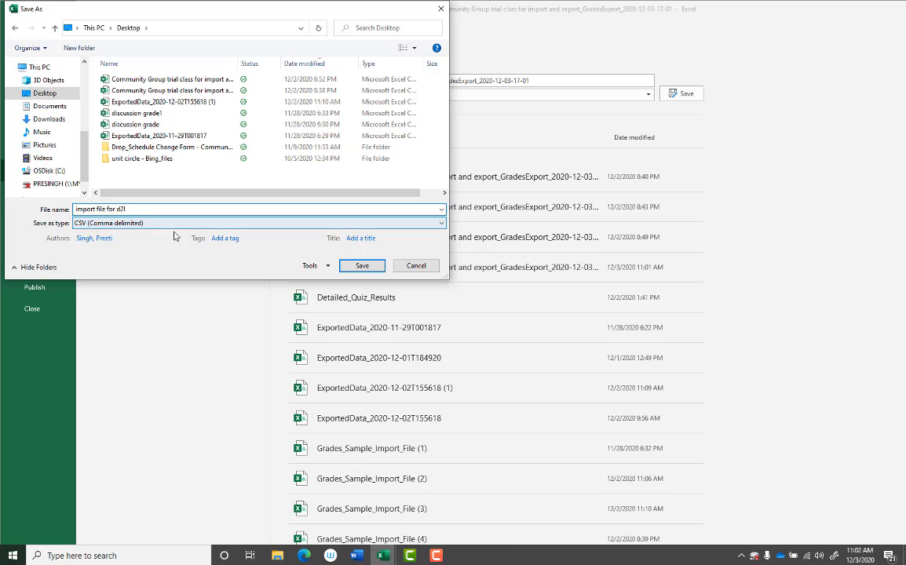
{"action": "left_click", "coordinate": [366, 269]}
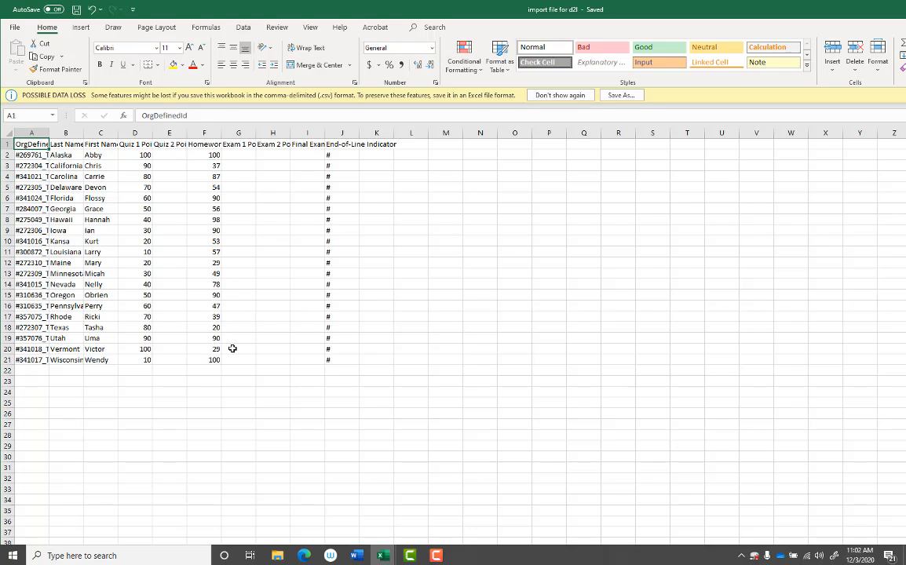
Step: Return to the D2L page in the browser and close the Export Grades dialog
{"action": "left_click", "coordinate": [383, 558]}
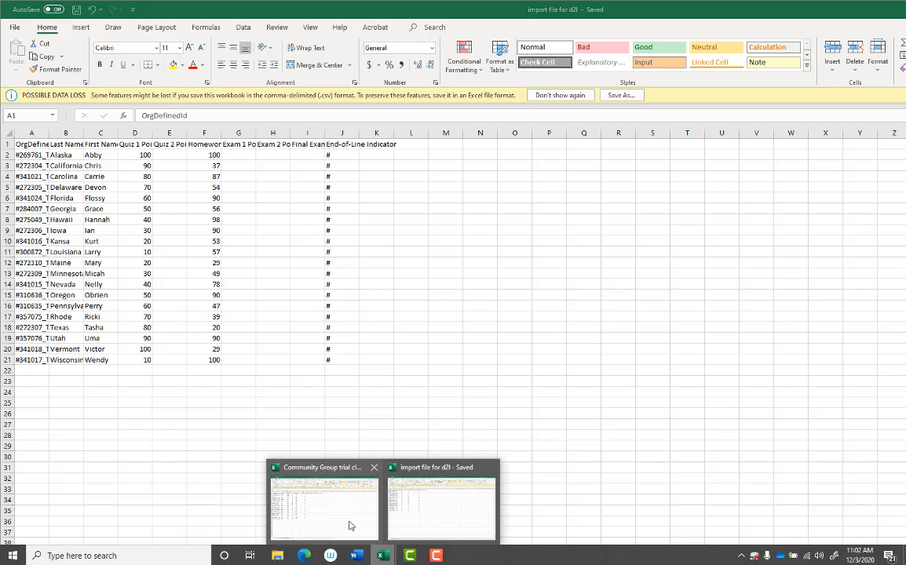
{"action": "mouse_move", "coordinate": [349, 526]}
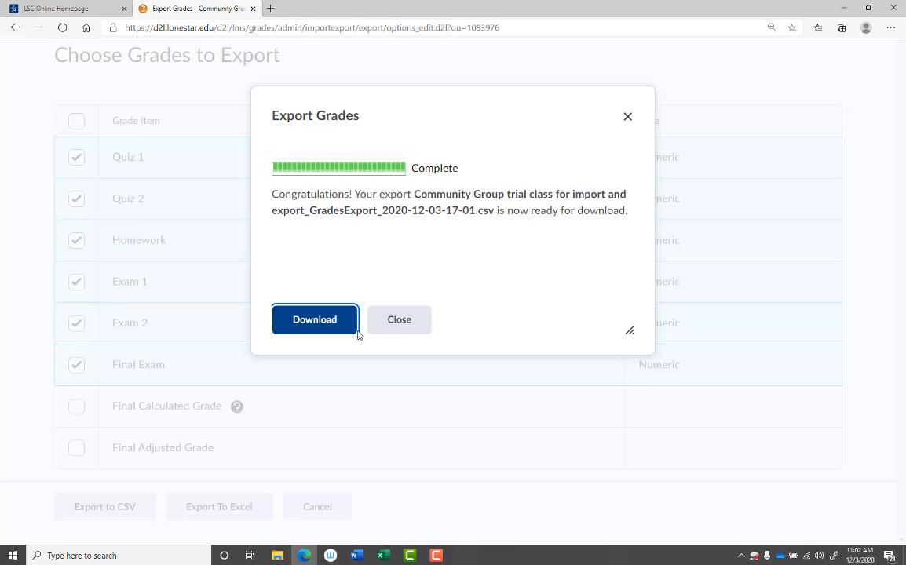
{"action": "left_click", "coordinate": [399, 319]}
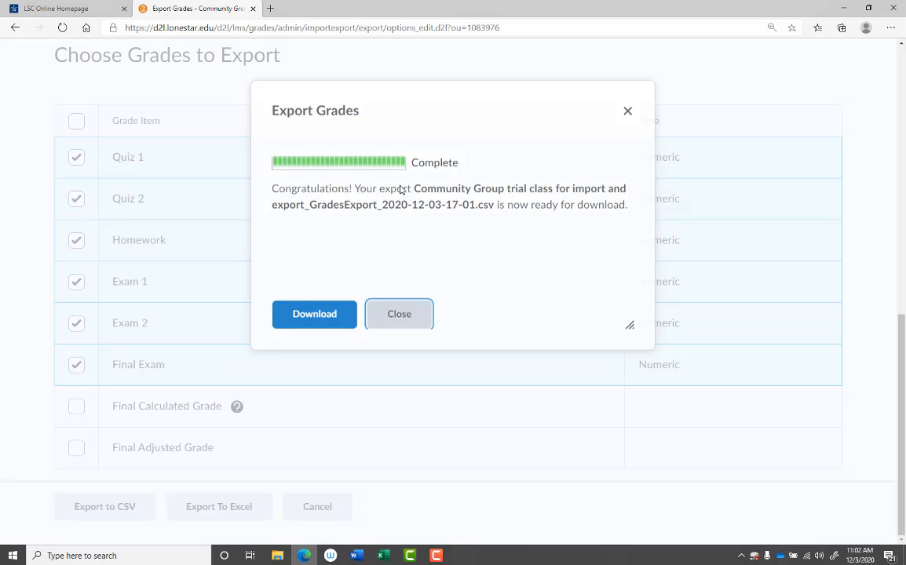
Step: Search the web for mylabpearson in a new browser tab and open the Pearson MyLab & Mastering site
{"action": "left_click", "coordinate": [271, 8]}
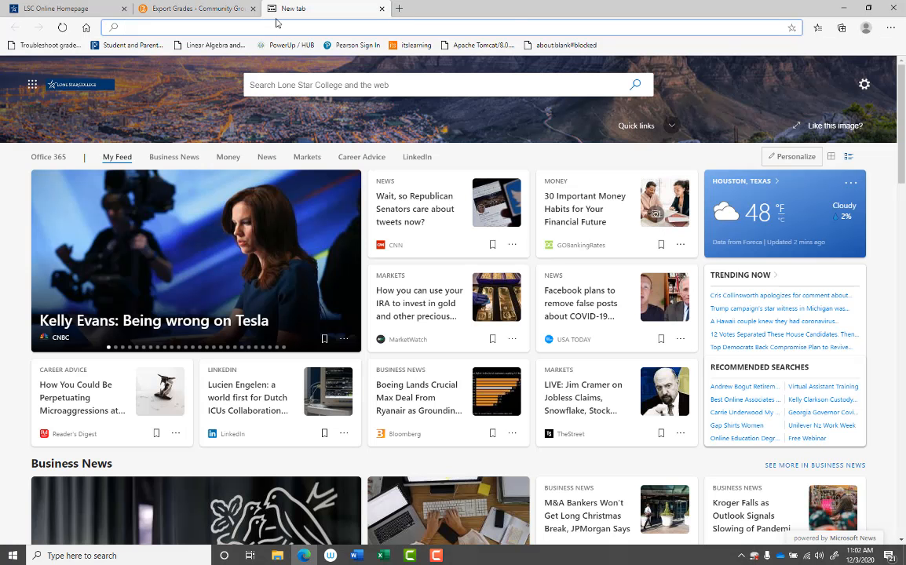
{"action": "type", "text": "mylab"}
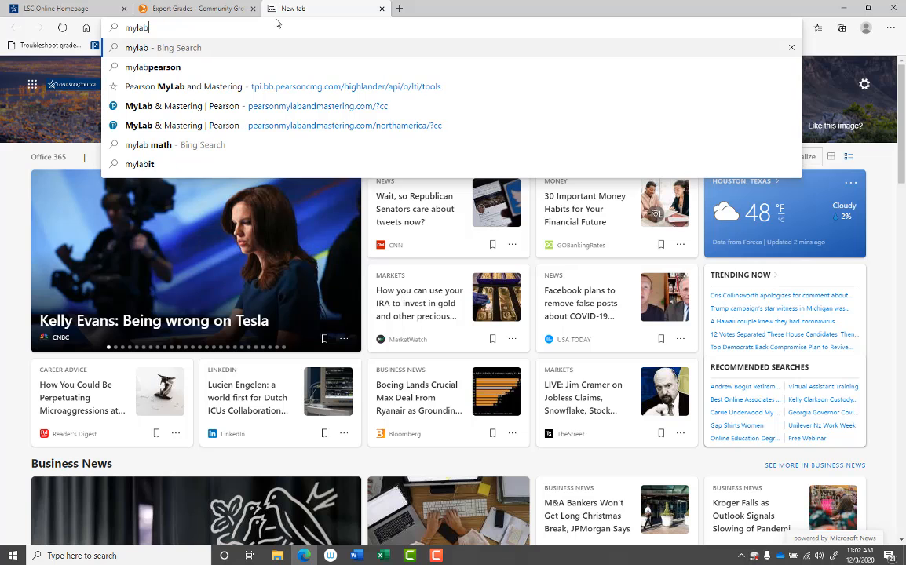
{"action": "left_click", "coordinate": [181, 67]}
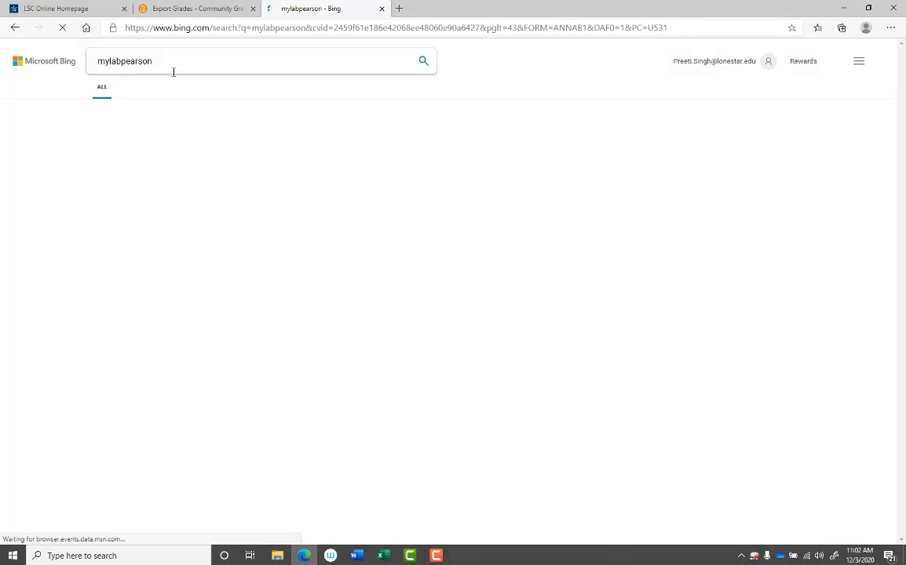
{"action": "left_click", "coordinate": [150, 156]}
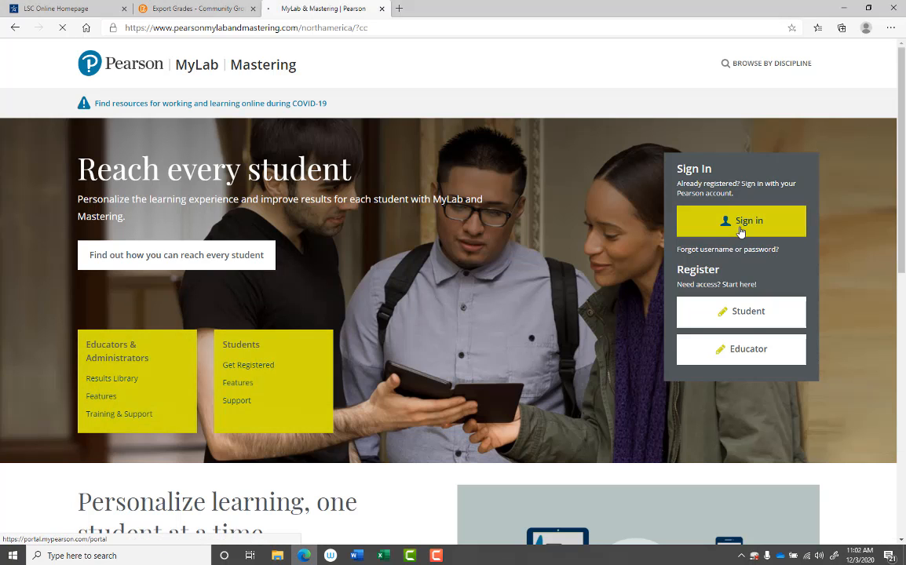
Step: Sign in to the Pearson account to reach the course list
{"action": "left_click", "coordinate": [747, 224]}
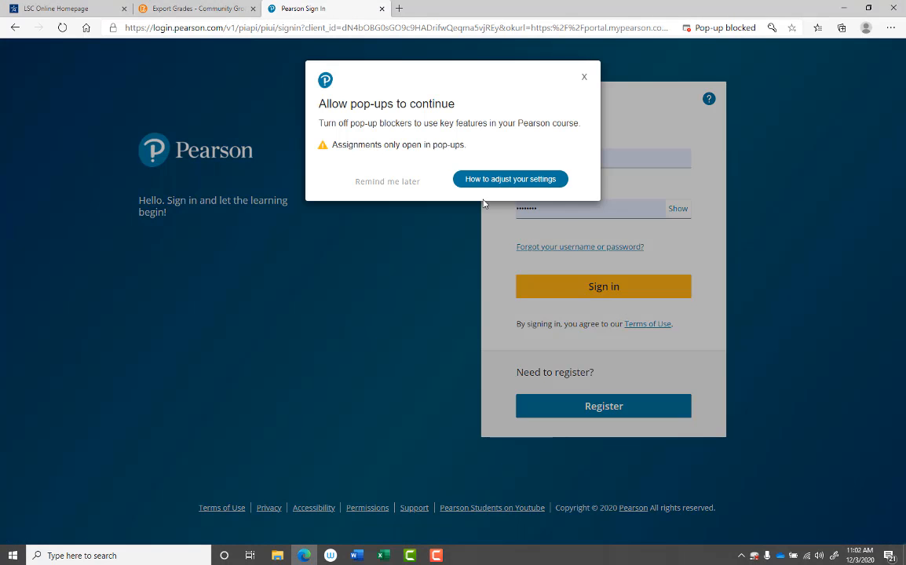
{"action": "left_click", "coordinate": [385, 182]}
{"action": "left_click", "coordinate": [597, 293]}
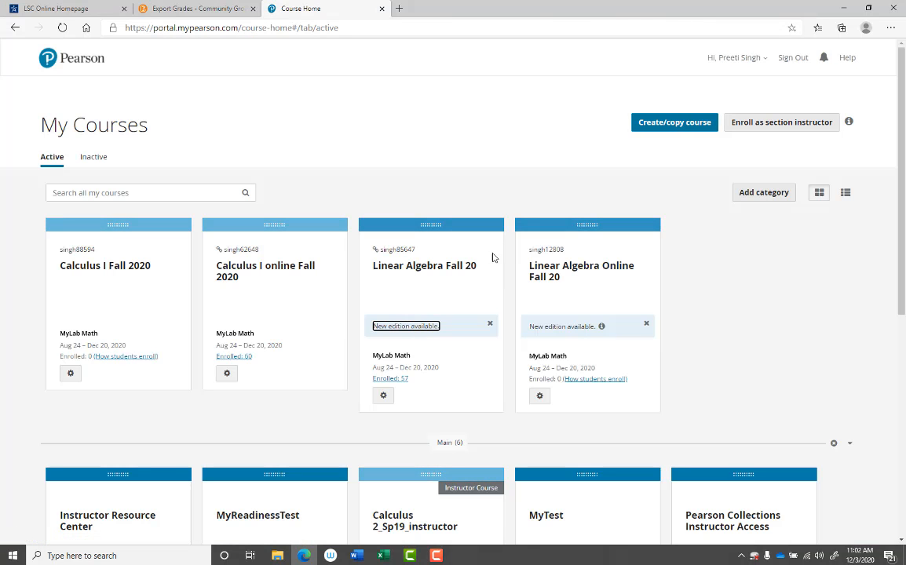
Step: Open the Linear Algebra Fall 20 course's instructor gradebook and go to its data export page
{"action": "left_click", "coordinate": [455, 275]}
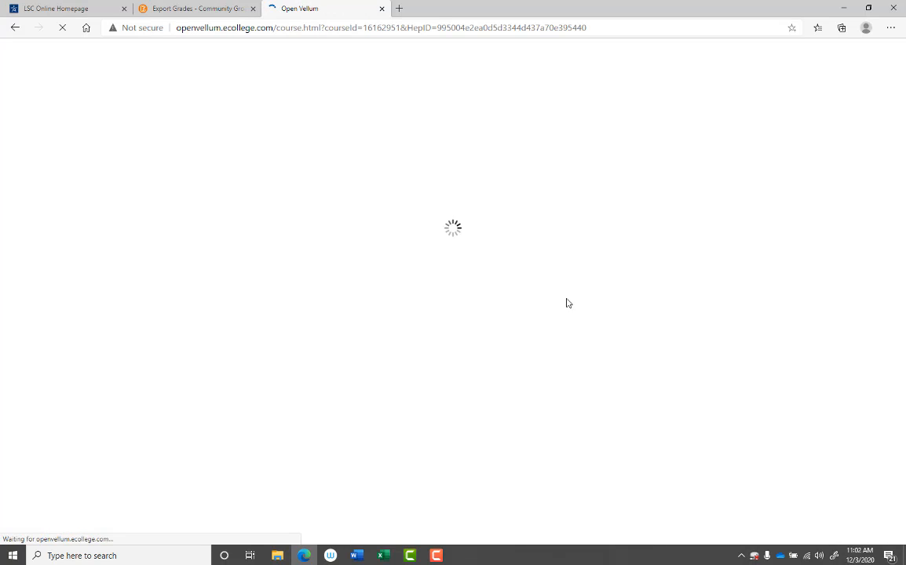
{"action": "left_click", "coordinate": [49, 475]}
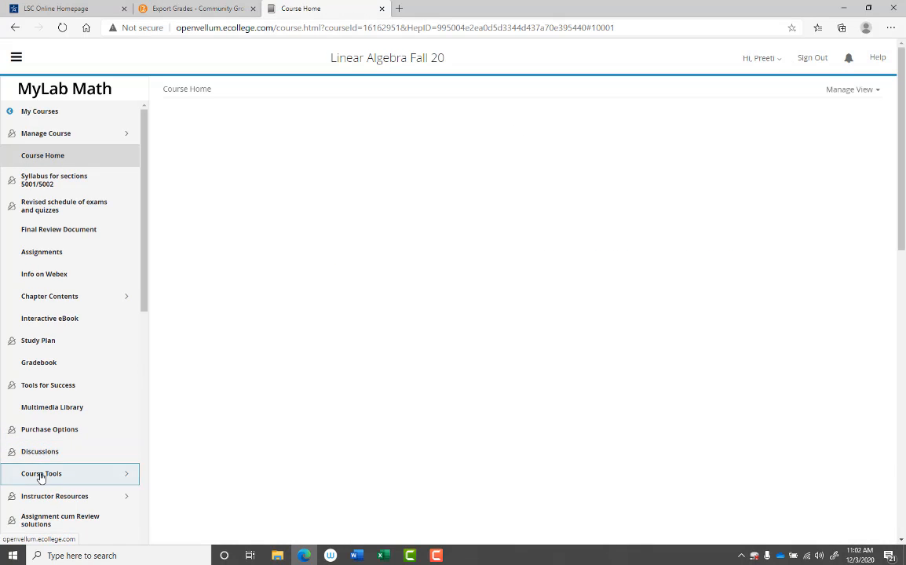
{"action": "left_click", "coordinate": [49, 340]}
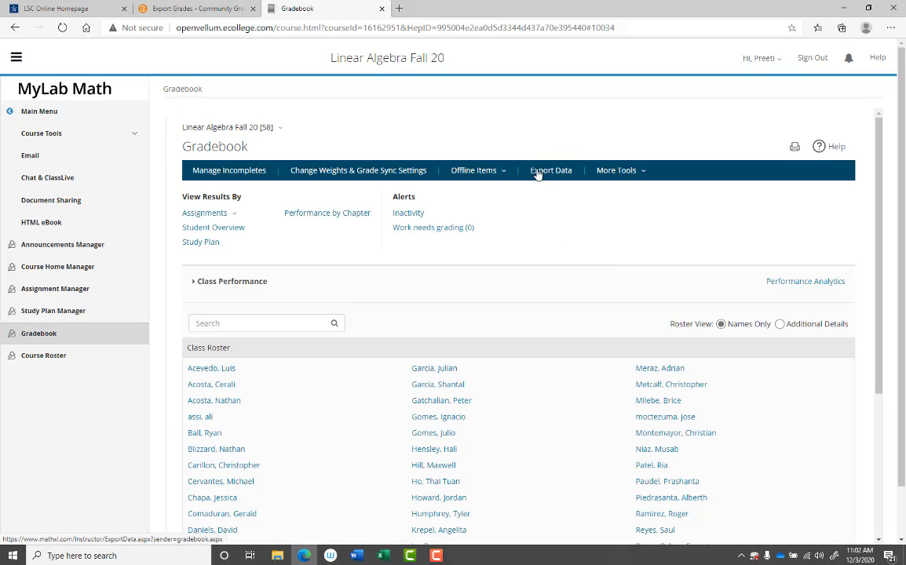
{"action": "left_click", "coordinate": [558, 173]}
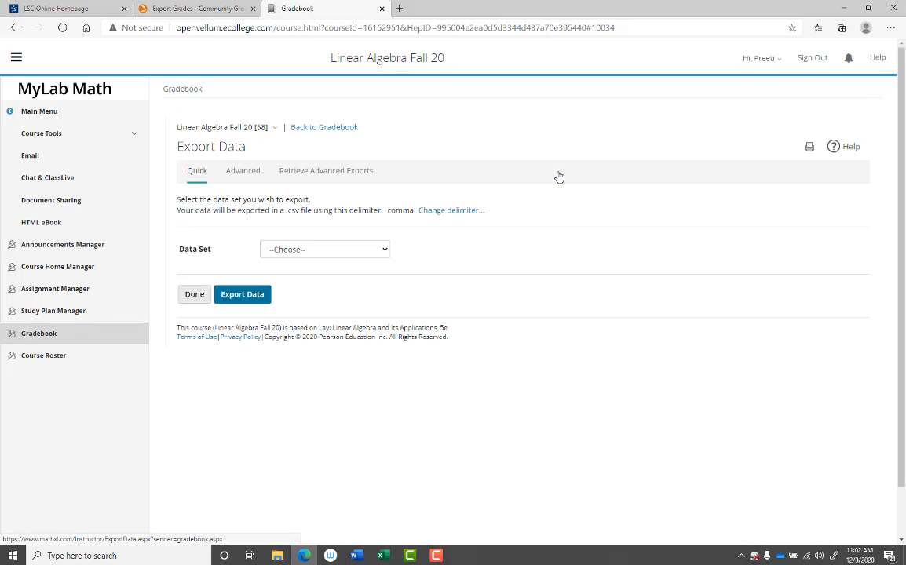
Step: Export the Quiz data set limited to the specific assignment Quiz 2, and download Detailed_Quiz_Results.csv
{"action": "left_click", "coordinate": [307, 251]}
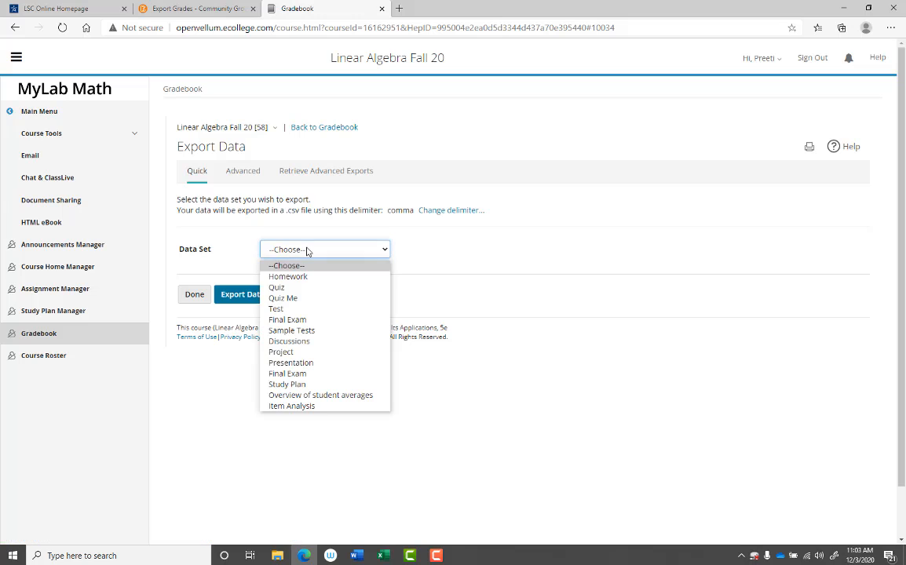
{"action": "left_click", "coordinate": [294, 289]}
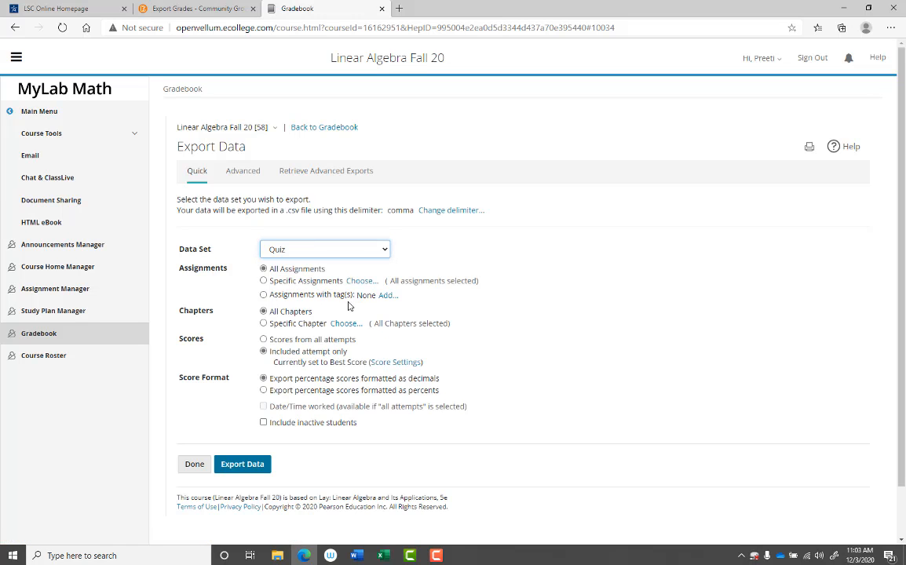
{"action": "left_click", "coordinate": [360, 281]}
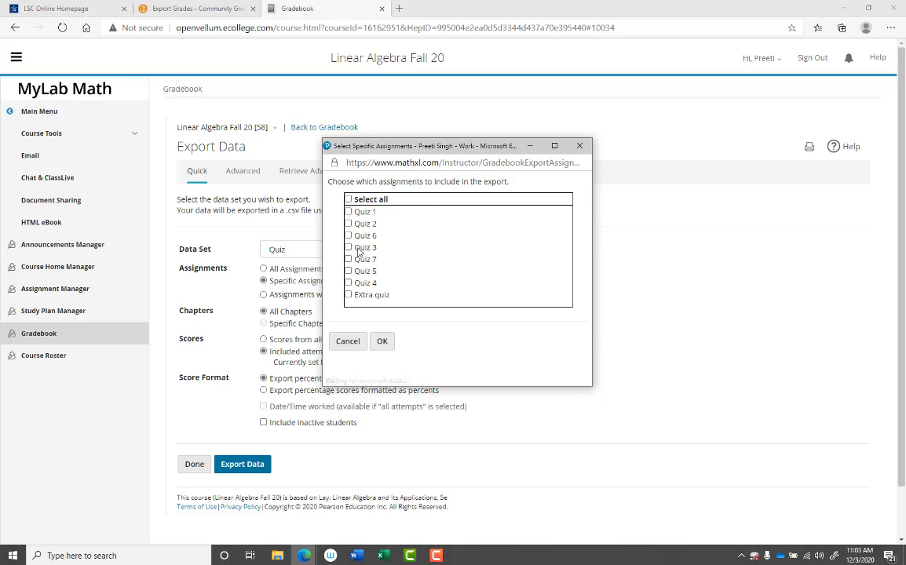
{"action": "left_click", "coordinate": [348, 224]}
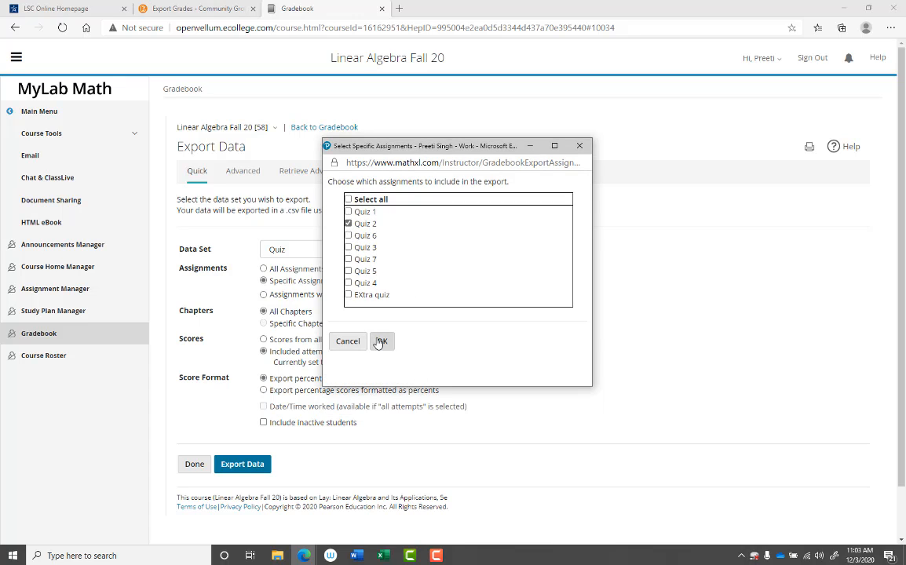
{"action": "left_click", "coordinate": [382, 341]}
{"action": "left_click", "coordinate": [229, 467]}
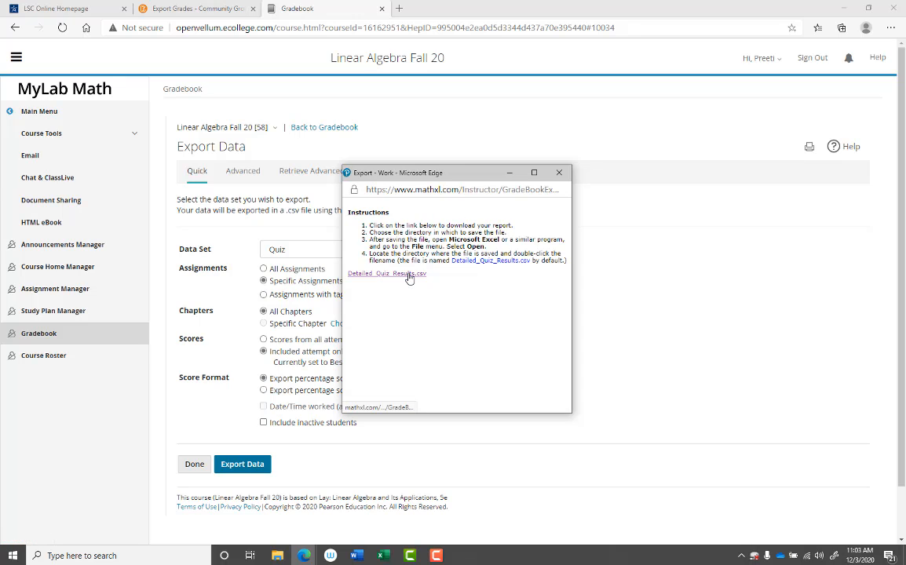
{"action": "left_click", "coordinate": [408, 274]}
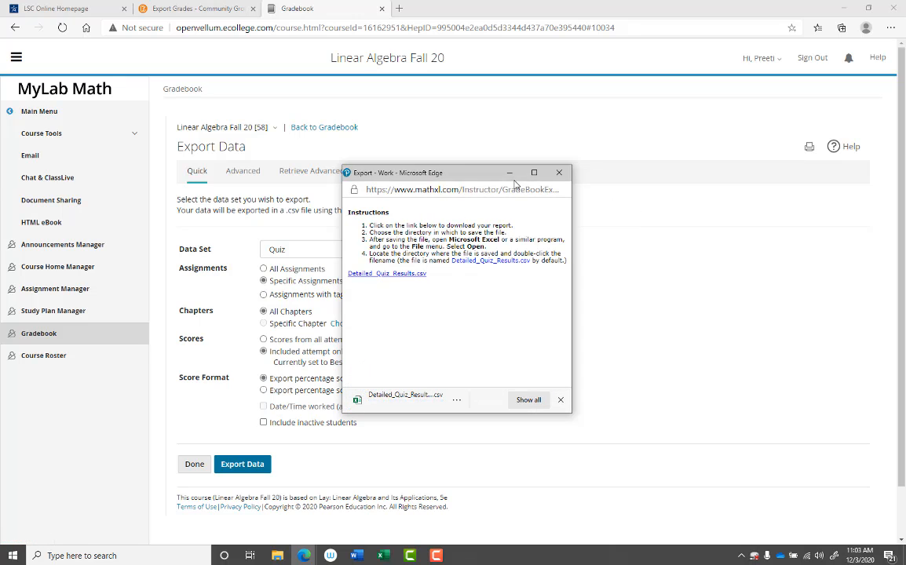
{"action": "left_click", "coordinate": [848, 13]}
{"action": "left_click", "coordinate": [847, 9]}
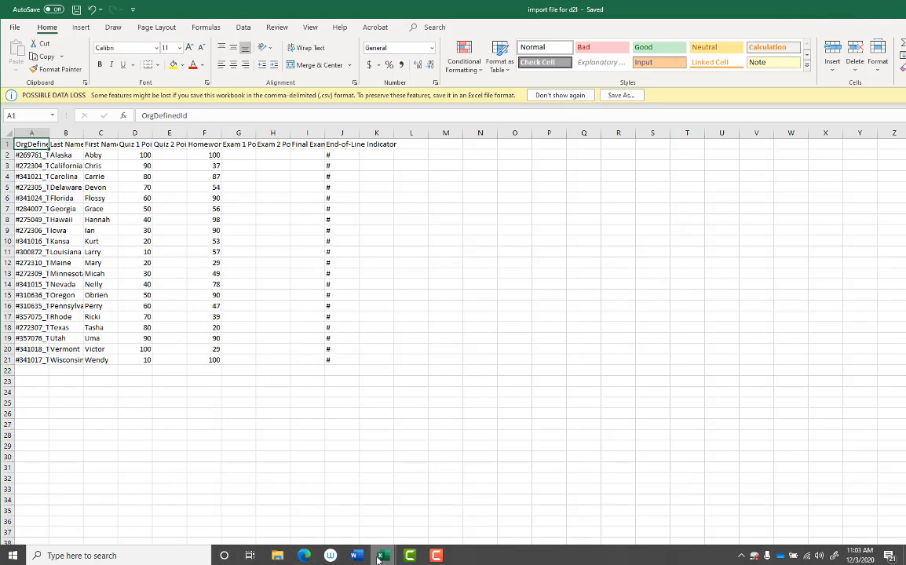
{"action": "mouse_move", "coordinate": [382, 555]}
{"action": "left_click", "coordinate": [412, 533]}
{"action": "left_click_drag", "start_coordinate": [777, 0], "coordinate": [850, 49]}
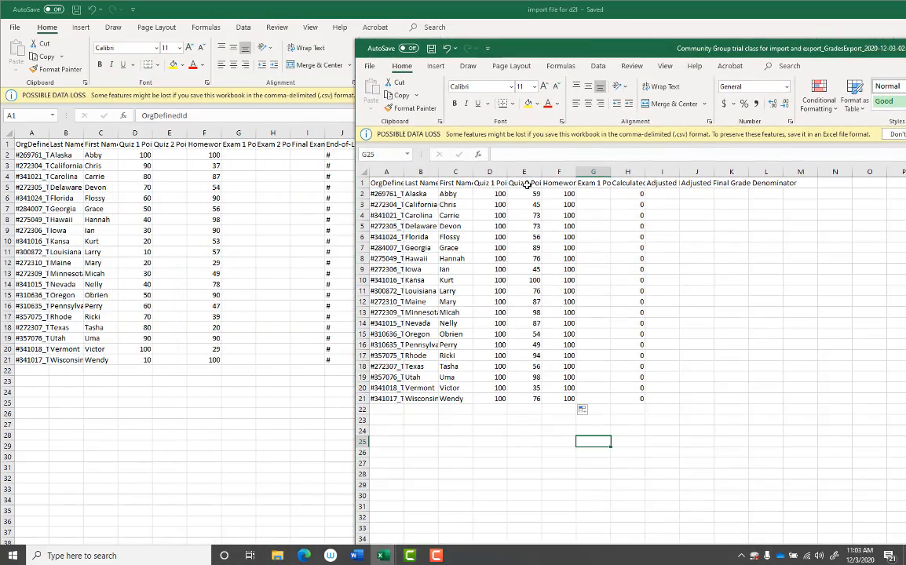
{"action": "left_click_drag", "start_coordinate": [531, 194], "coordinate": [528, 401]}
{"action": "right_click", "coordinate": [535, 336]}
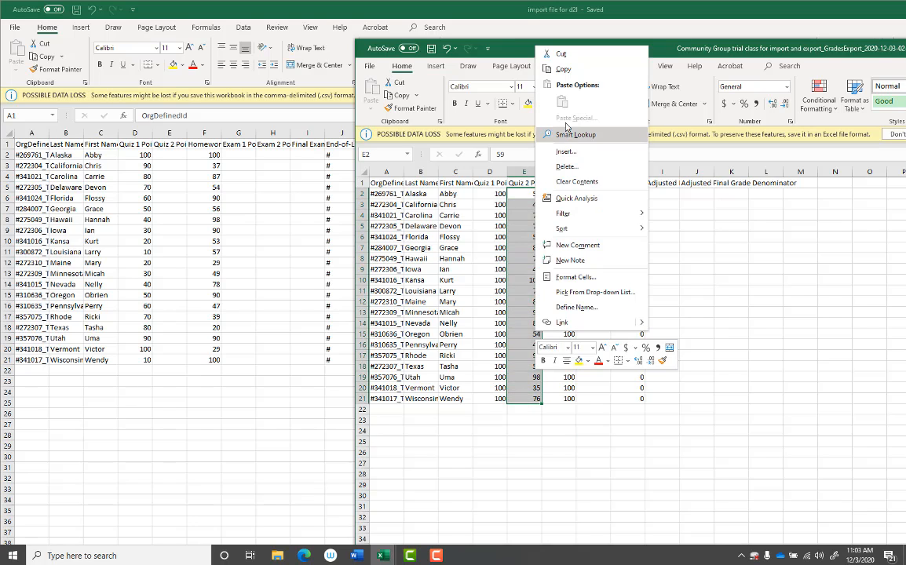
{"action": "left_click", "coordinate": [565, 71]}
Step: Minimise the source workbook and paste the copied scores into the Quiz 2 column of the import file, starting at E2
{"action": "left_click_drag", "start_coordinate": [801, 55], "coordinate": [538, 78]}
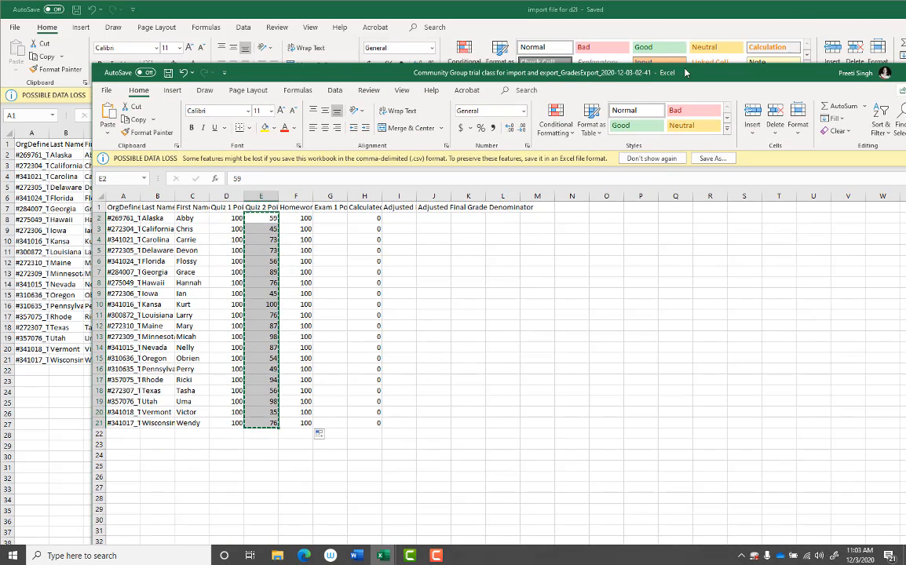
{"action": "left_click_drag", "start_coordinate": [807, 82], "coordinate": [638, 93]}
{"action": "left_click", "coordinate": [780, 85]}
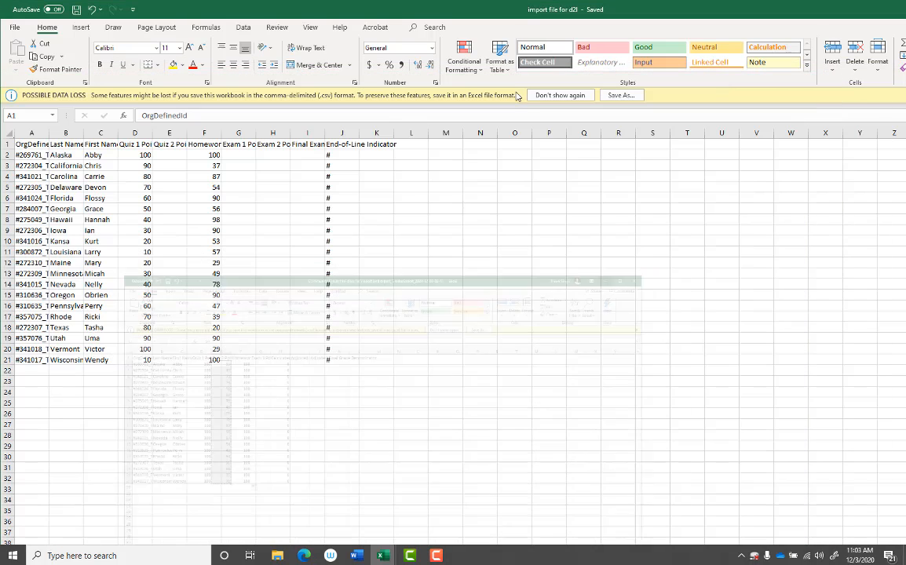
{"action": "left_click", "coordinate": [168, 154]}
{"action": "right_click", "coordinate": [174, 154]}
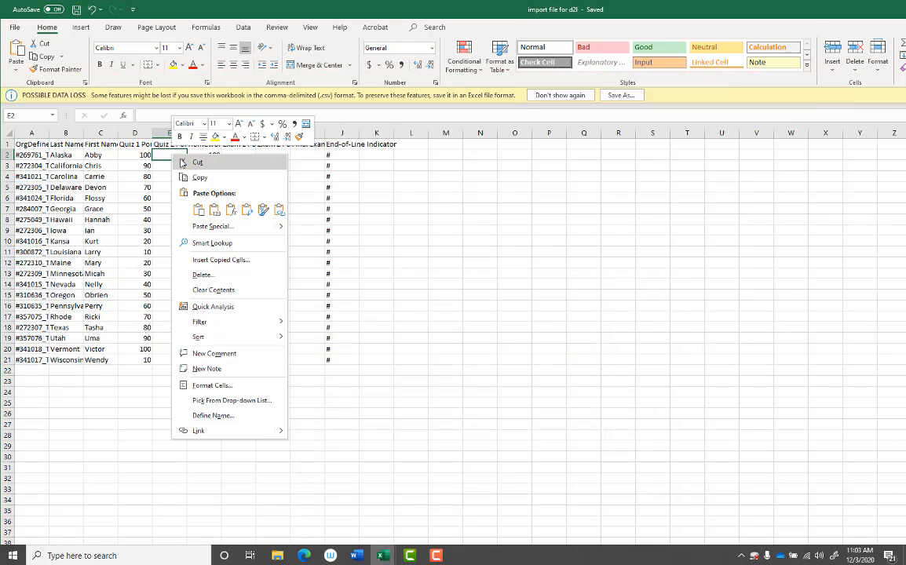
{"action": "left_click", "coordinate": [201, 205]}
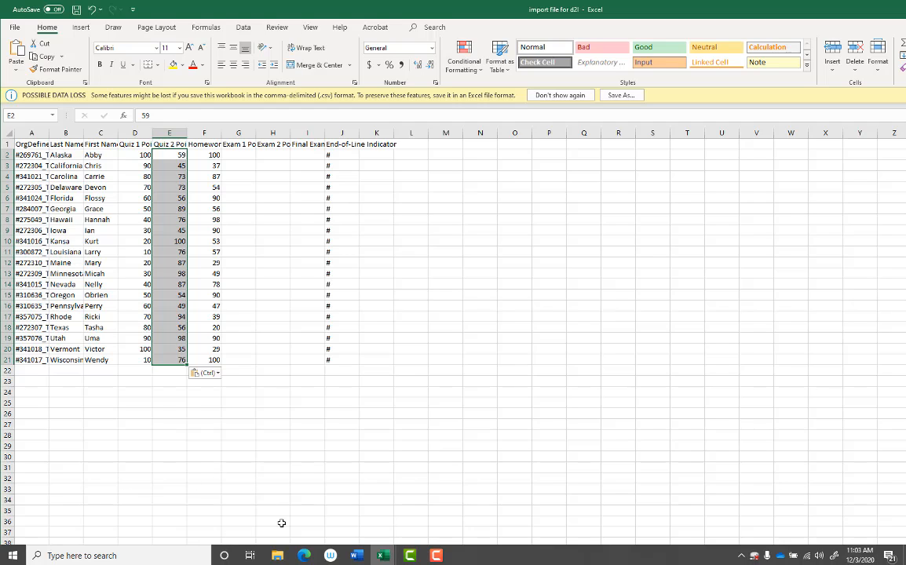
Step: Switch to the Word notes, read both points on creating grade items and matching student names, and minimise the document
{"action": "left_click", "coordinate": [363, 552]}
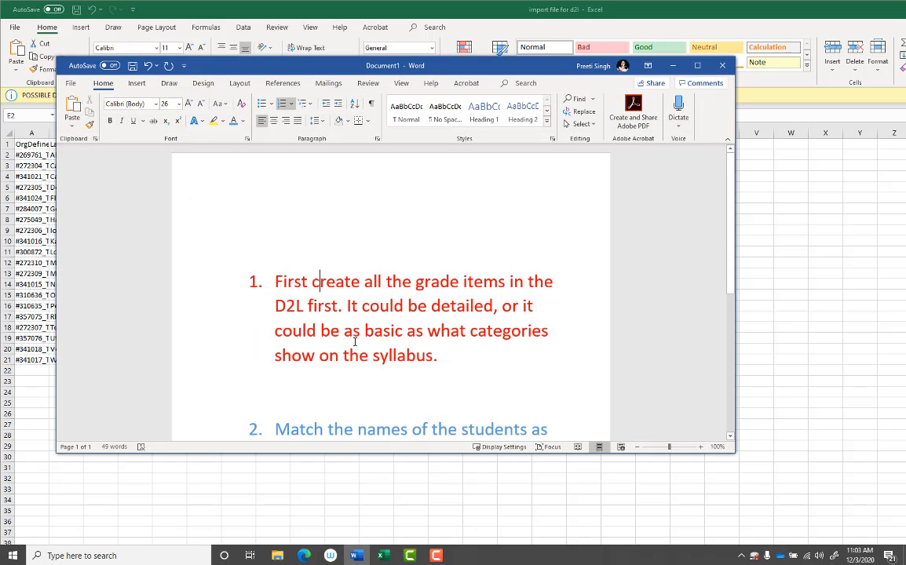
{"action": "scroll", "coordinate": [359, 338], "scroll_direction": "down", "scroll_amount": 2}
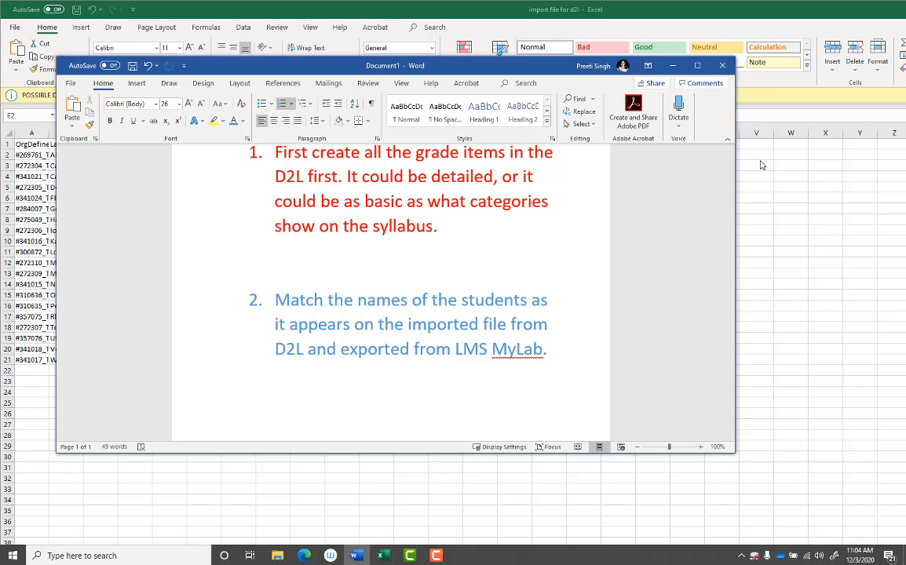
{"action": "left_click", "coordinate": [674, 67]}
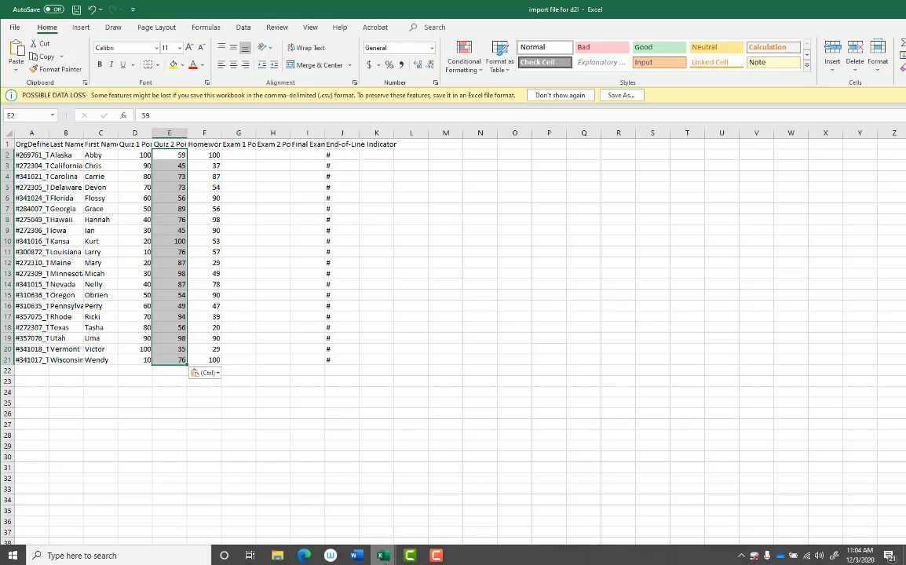
{"action": "mouse_move", "coordinate": [386, 556]}
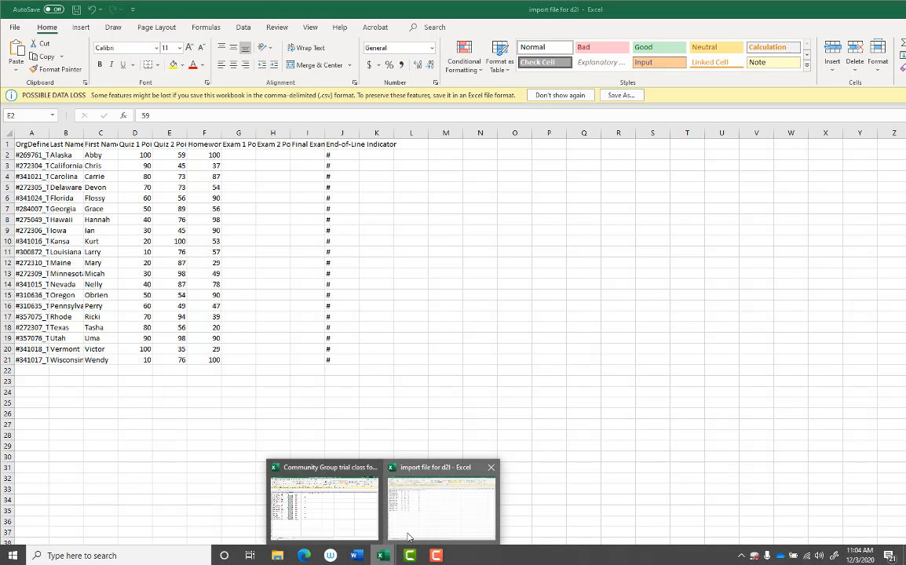
{"action": "left_click", "coordinate": [407, 537]}
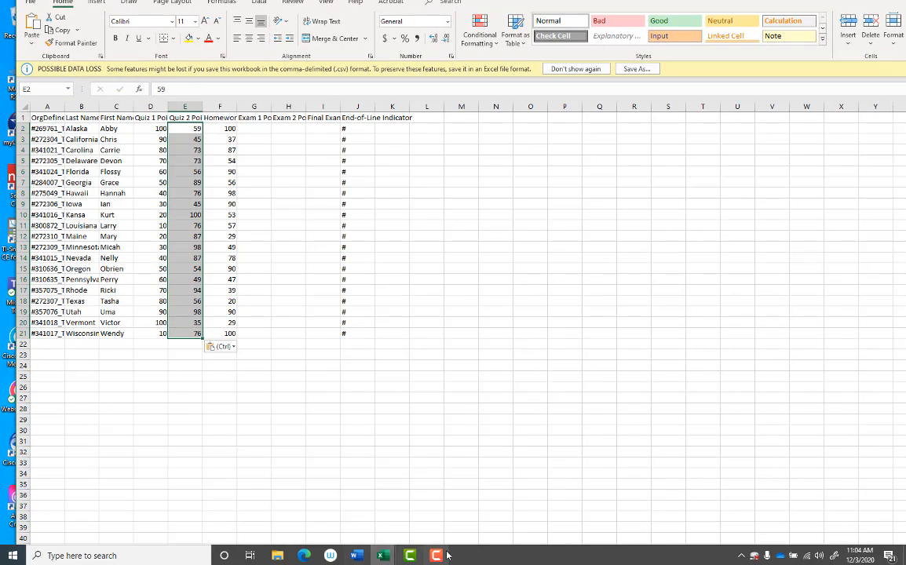
{"action": "left_click", "coordinate": [383, 555]}
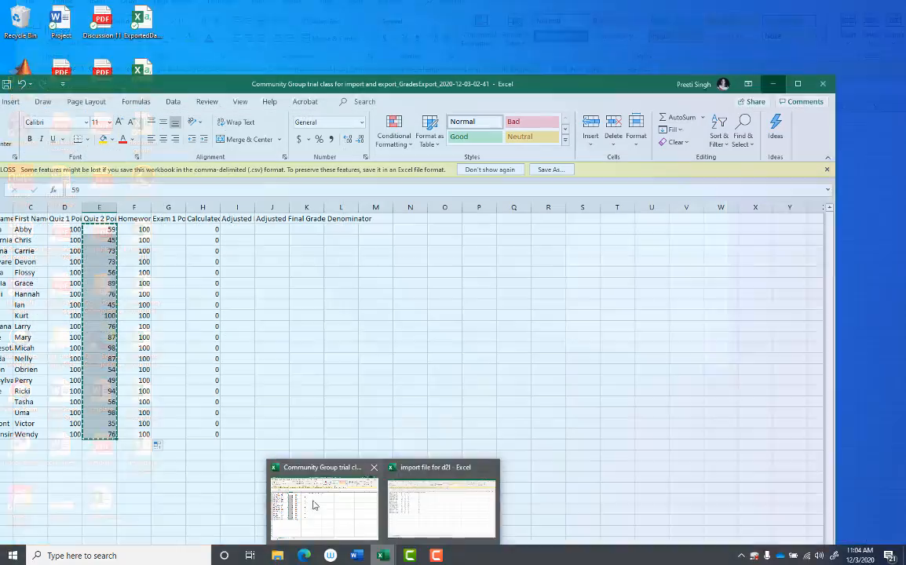
{"action": "left_click", "coordinate": [314, 507]}
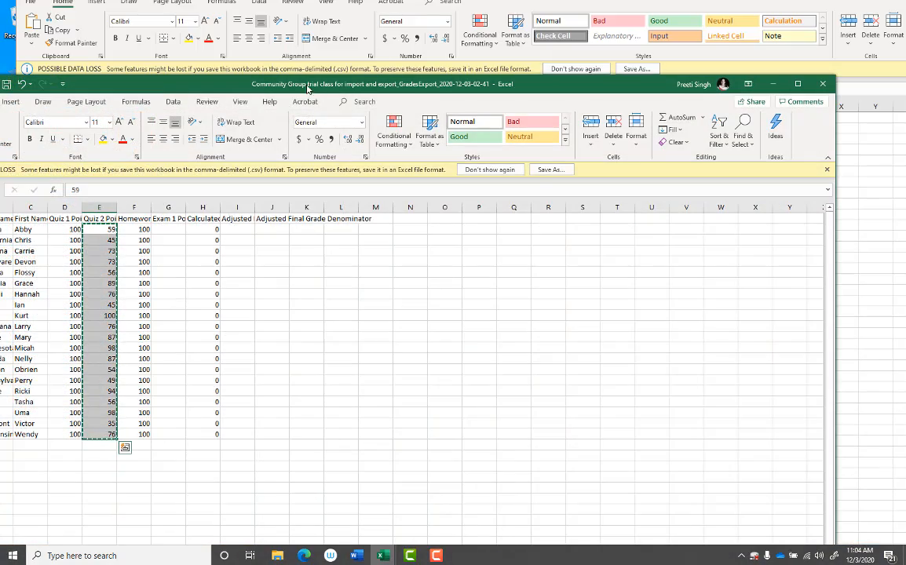
{"action": "left_click_drag", "start_coordinate": [308, 89], "coordinate": [619, 4]}
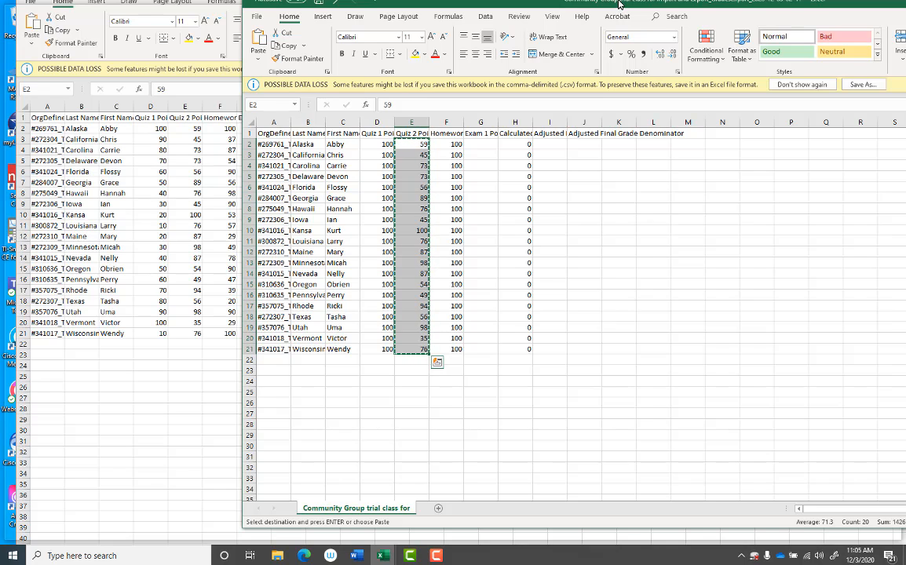
{"action": "left_click_drag", "start_coordinate": [619, 4], "coordinate": [363, 126]}
{"action": "left_click", "coordinate": [887, 123]}
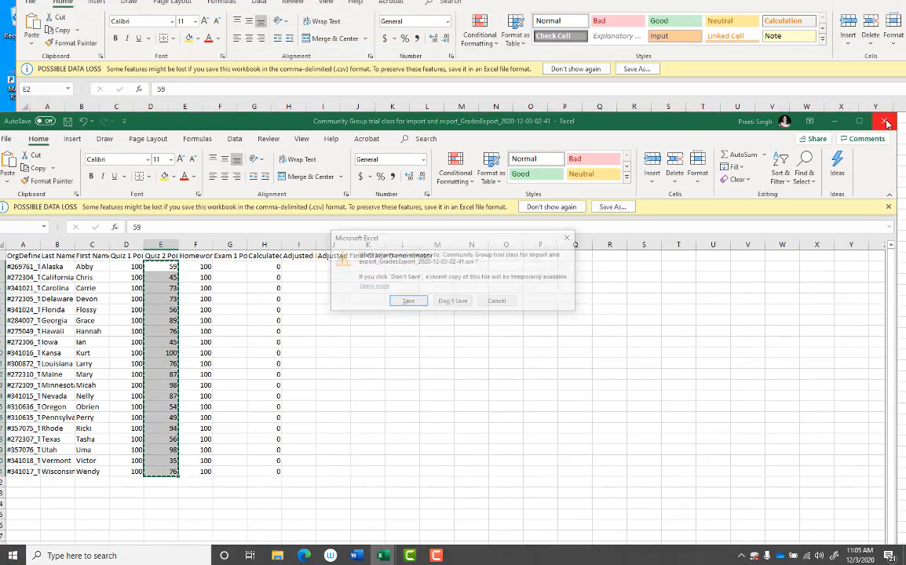
{"action": "left_click", "coordinate": [452, 303]}
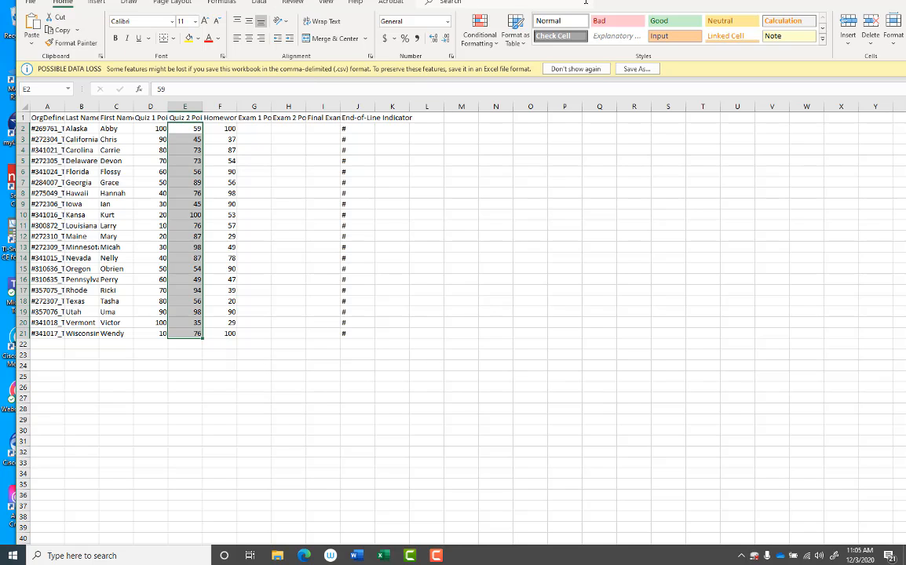
Step: Save and close the import file for d2l workbook, and open the Desktop folder in File Explorer
{"action": "left_click_drag", "start_coordinate": [602, 7], "coordinate": [603, 37]}
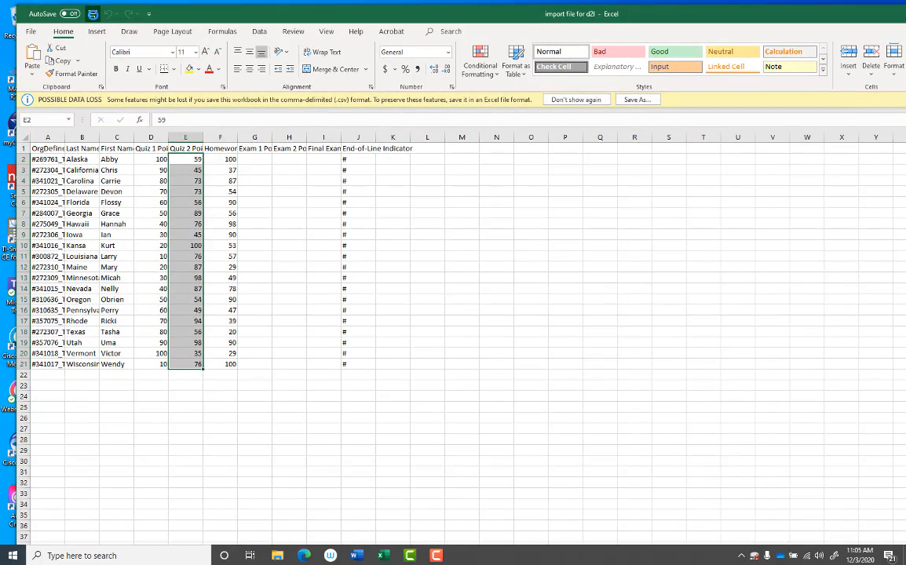
{"action": "left_click", "coordinate": [93, 14]}
{"action": "left_click_drag", "start_coordinate": [863, 12], "coordinate": [568, 10]}
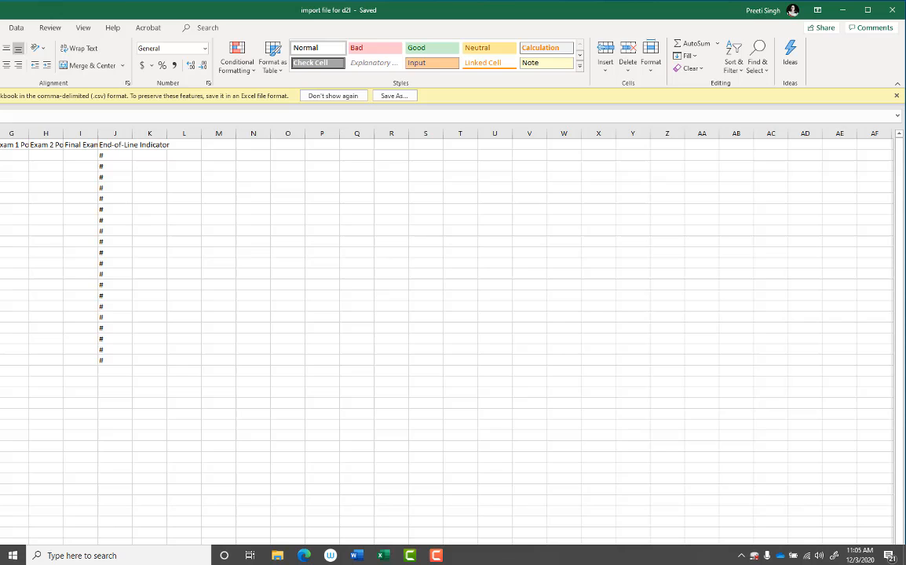
{"action": "left_click", "coordinate": [891, 11]}
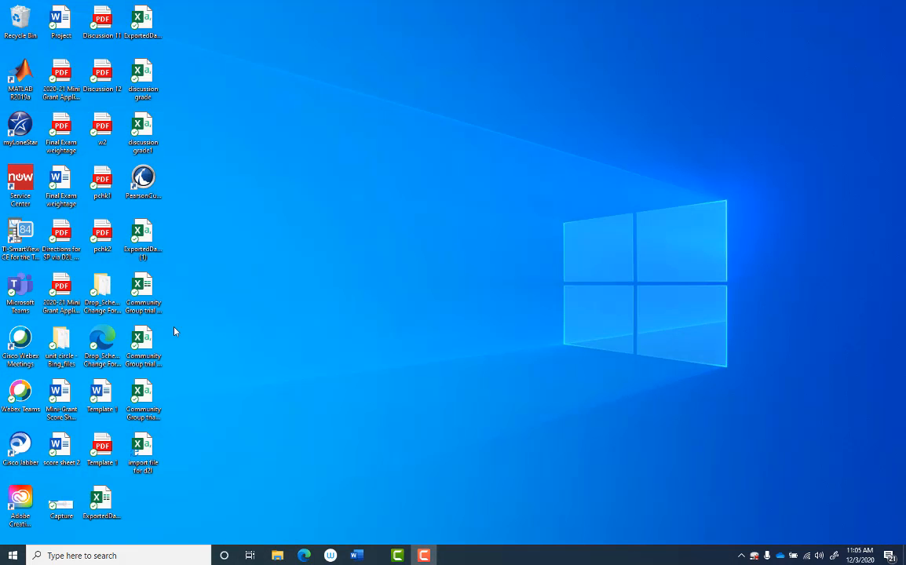
{"action": "left_click", "coordinate": [279, 560]}
{"action": "left_click", "coordinate": [181, 176]}
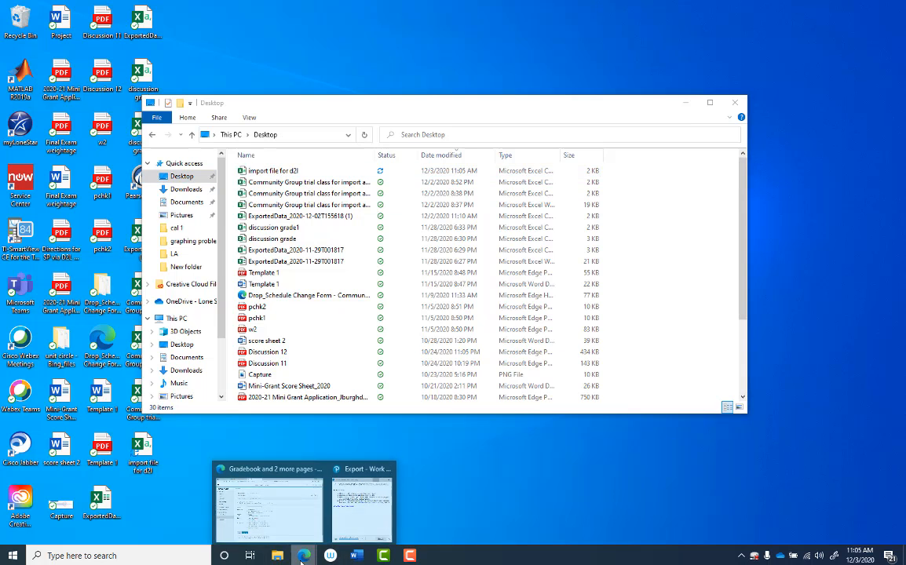
Step: Switch to the D2L page in Edge, cancel the grade export, and start a grades import
{"action": "left_click", "coordinate": [296, 518]}
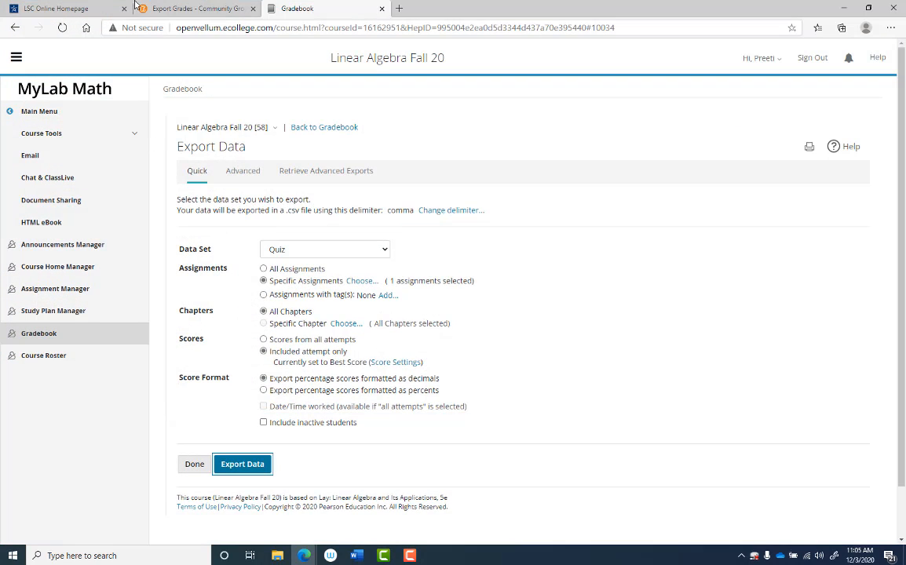
{"action": "left_click", "coordinate": [187, 11]}
{"action": "scroll", "coordinate": [184, 177], "scroll_direction": "up", "scroll_amount": 1}
{"action": "scroll", "coordinate": [194, 303], "scroll_direction": "down", "scroll_amount": 1}
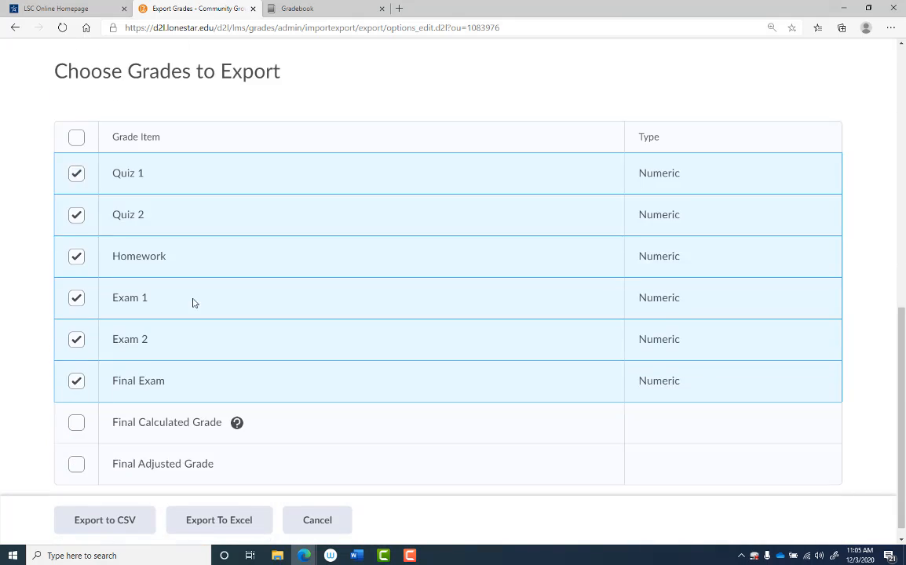
{"action": "left_click", "coordinate": [309, 510]}
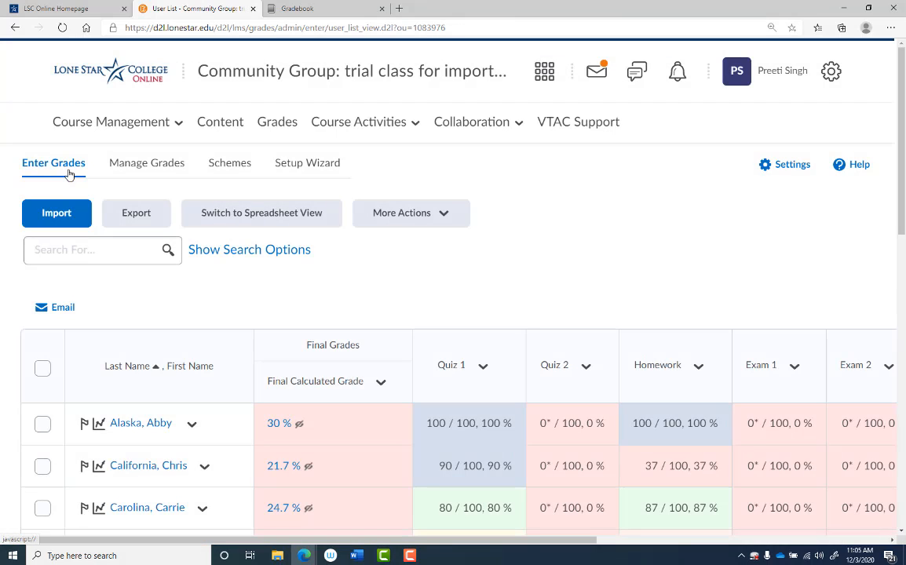
{"action": "left_click", "coordinate": [88, 209]}
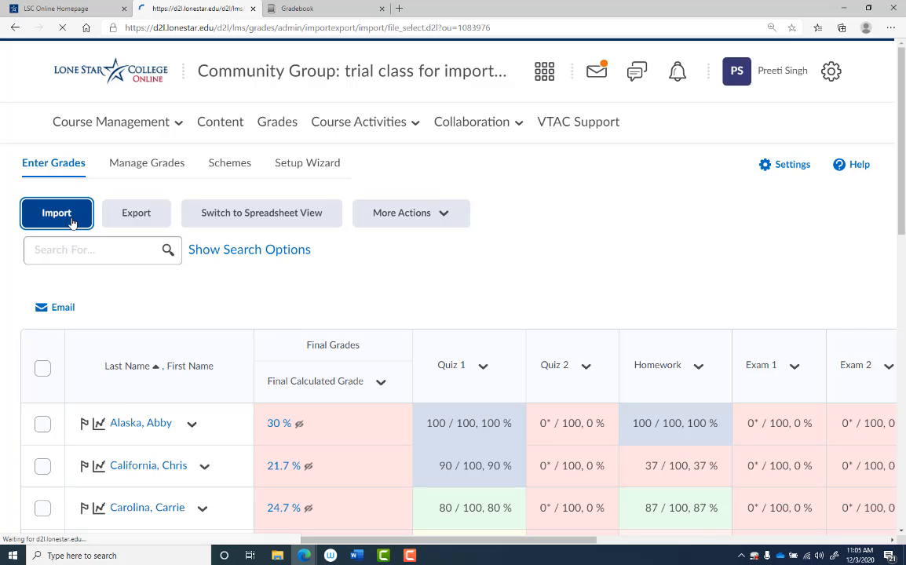
{"action": "scroll", "coordinate": [126, 353], "scroll_direction": "down", "scroll_amount": 1}
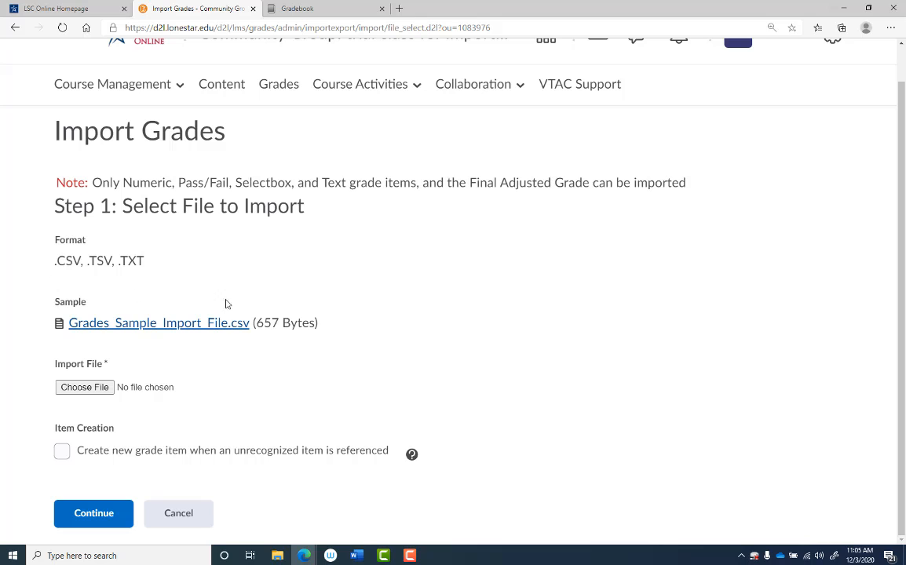
Step: Choose import file for d2l.csv from the Desktop as the import file and continue without creating new grade items
{"action": "left_click", "coordinate": [85, 387]}
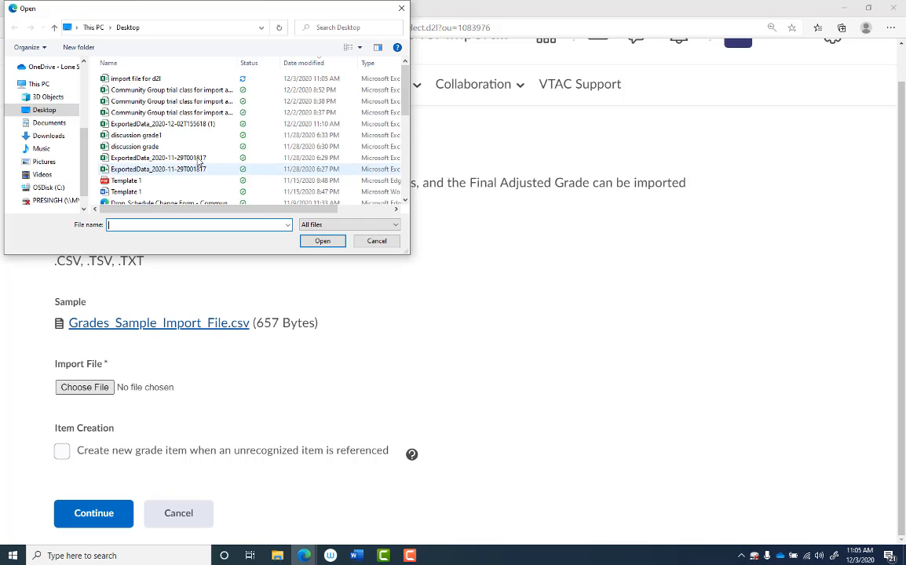
{"action": "left_click", "coordinate": [143, 82]}
{"action": "double_click", "coordinate": [143, 84]}
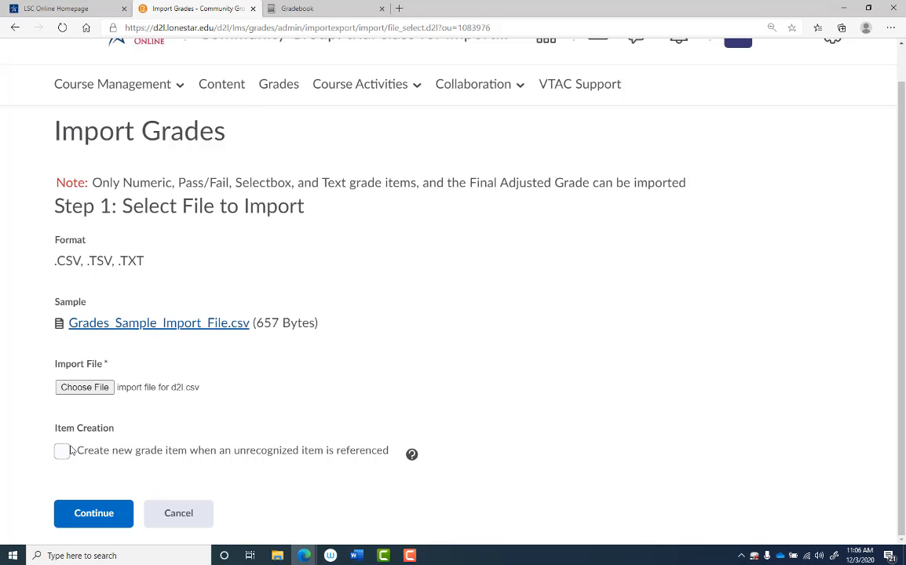
{"action": "left_click", "coordinate": [91, 522]}
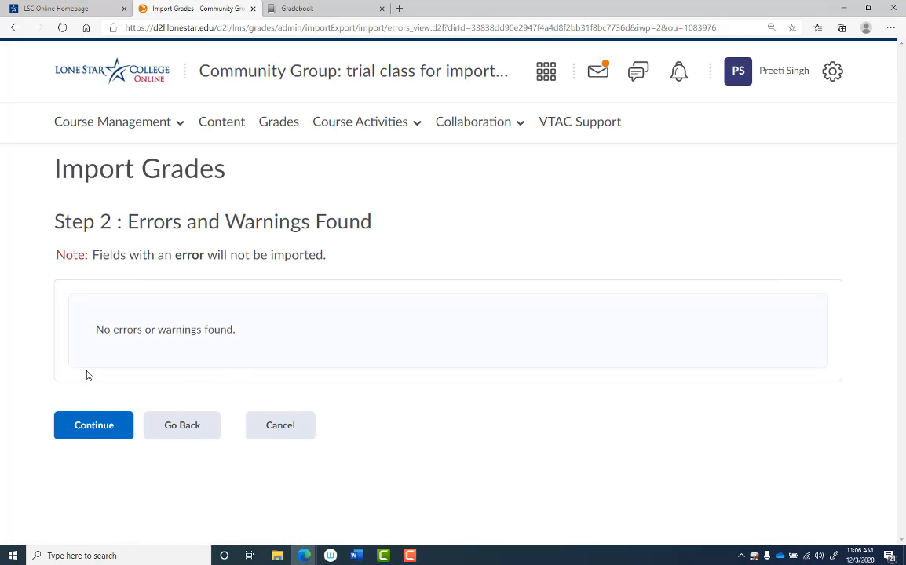
Step: Continue past the errors and warnings check, review the Quiz 2 changes in the preview, and import the grades
{"action": "left_click", "coordinate": [97, 433]}
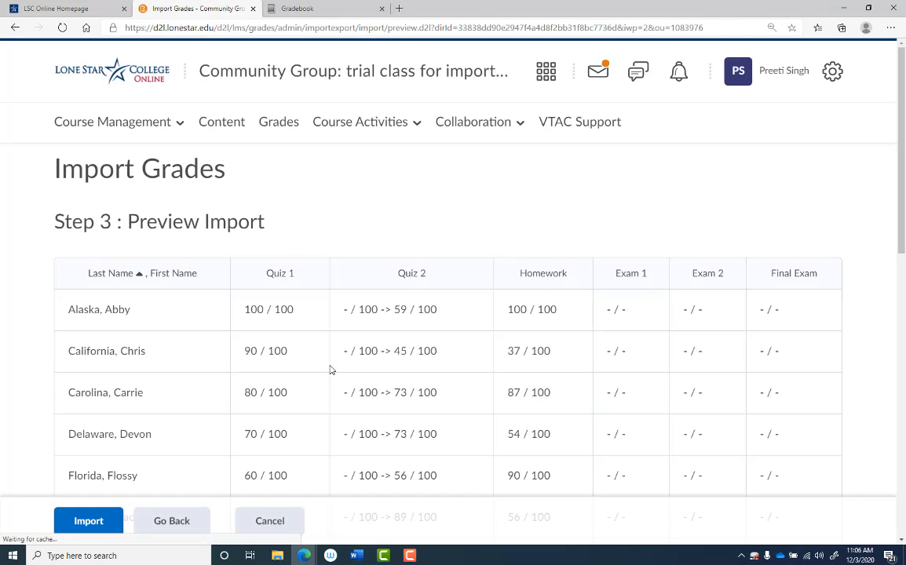
{"action": "scroll", "coordinate": [453, 344], "scroll_direction": "down", "scroll_amount": 3}
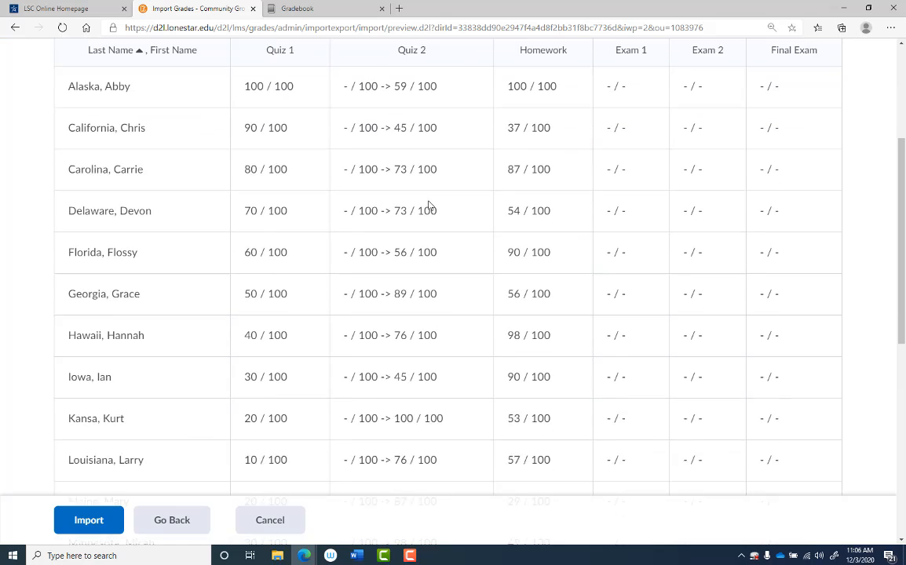
{"action": "left_click", "coordinate": [75, 530]}
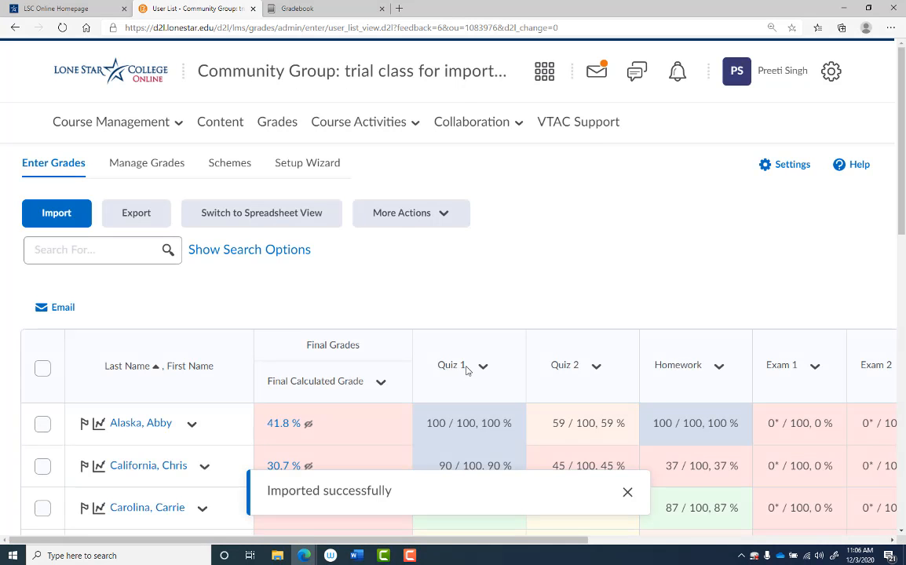
Step: Review the imported Quiz 2 grades for all students in the D2L gradebook
{"action": "scroll", "coordinate": [511, 377], "scroll_direction": "down", "scroll_amount": 1}
{"action": "scroll", "coordinate": [576, 386], "scroll_direction": "down", "scroll_amount": 2}
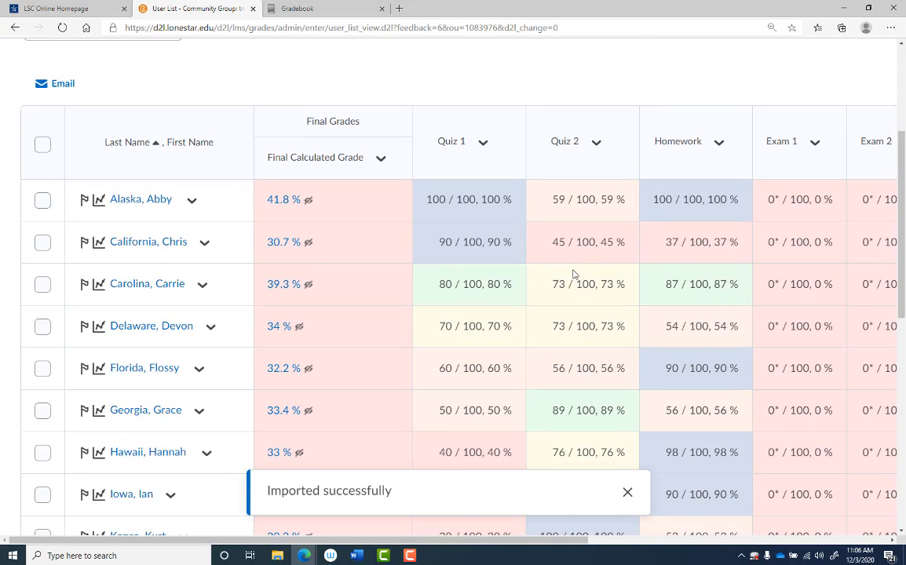
{"action": "scroll", "coordinate": [567, 346], "scroll_direction": "down", "scroll_amount": 7}
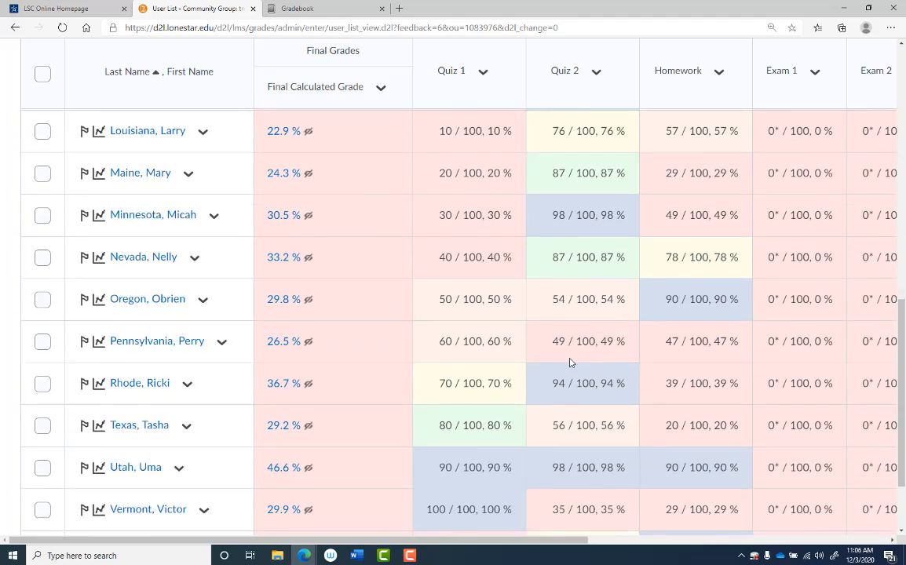
{"action": "scroll", "coordinate": [572, 364], "scroll_direction": "up", "scroll_amount": 5}
{"action": "scroll", "coordinate": [572, 364], "scroll_direction": "up", "scroll_amount": 3}
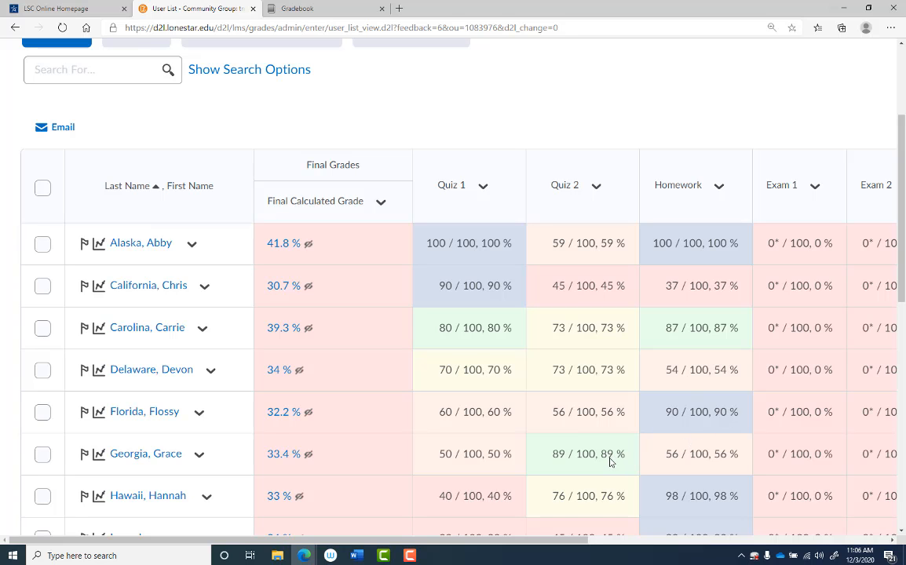
{"action": "scroll", "coordinate": [577, 439], "scroll_direction": "down", "scroll_amount": 2}
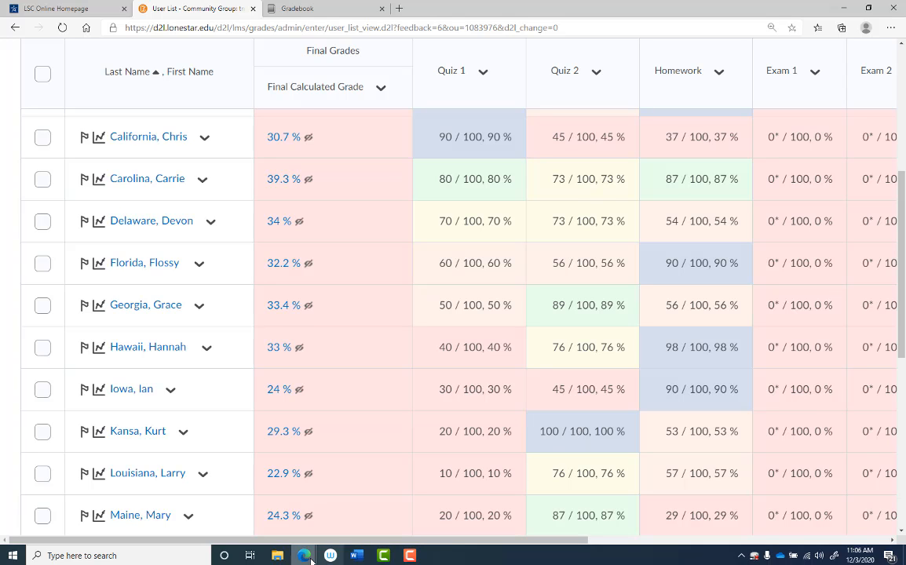
Step: Open import file for d2l from the Desktop folder in Excel and compare its grades with the D2L gradebook in Edge
{"action": "mouse_move", "coordinate": [277, 556]}
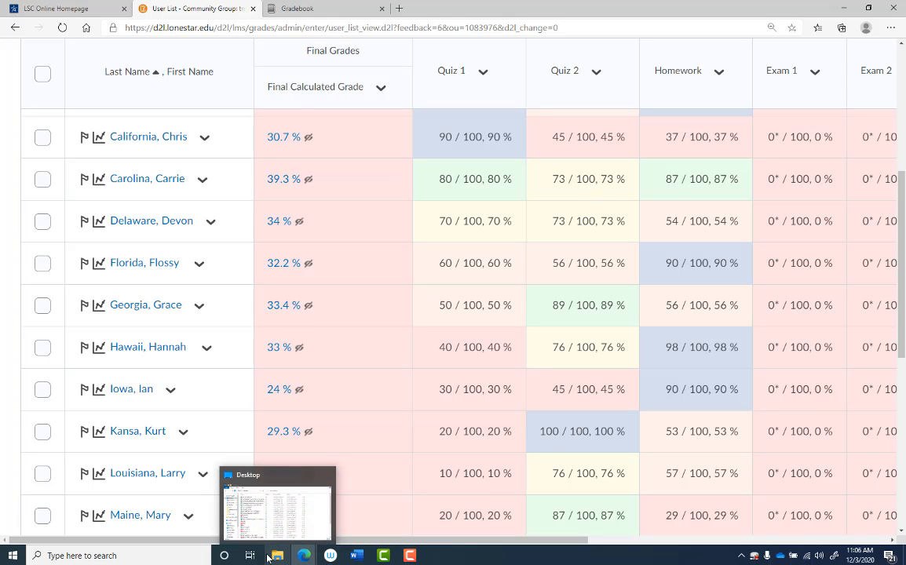
{"action": "left_click", "coordinate": [279, 555]}
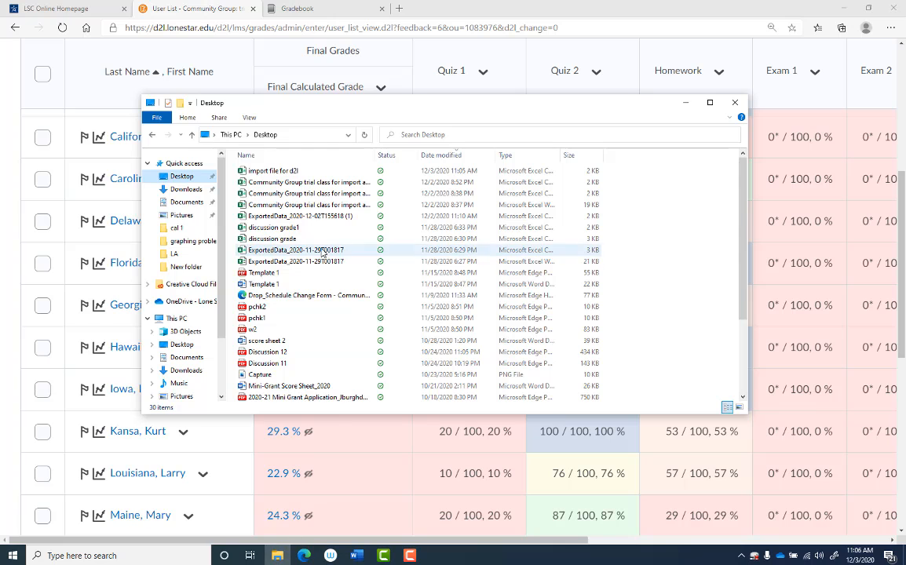
{"action": "left_click", "coordinate": [295, 171]}
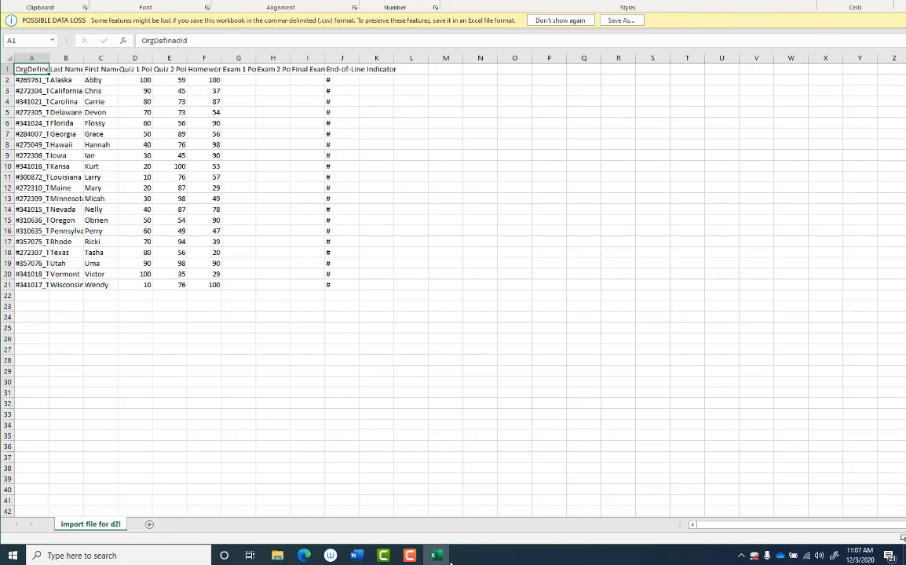
{"action": "mouse_move", "coordinate": [350, 557]}
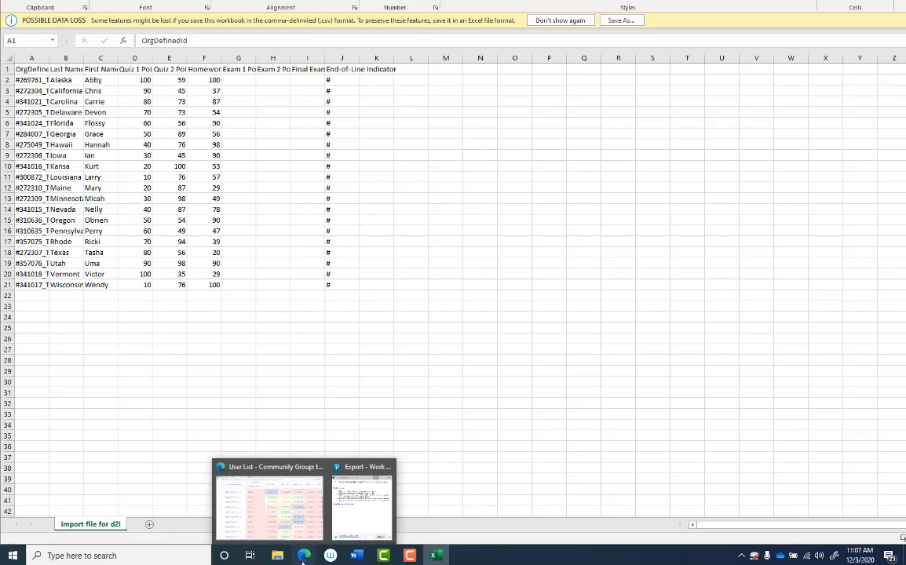
{"action": "left_click", "coordinate": [290, 525]}
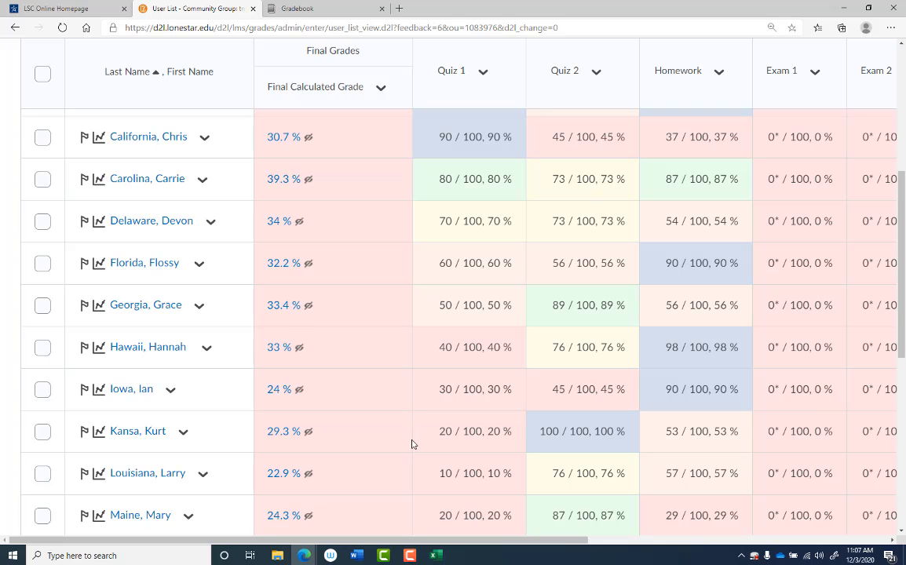
{"action": "scroll", "coordinate": [412, 441], "scroll_direction": "up", "scroll_amount": 3}
{"action": "scroll", "coordinate": [419, 459], "scroll_direction": "up", "scroll_amount": 2}
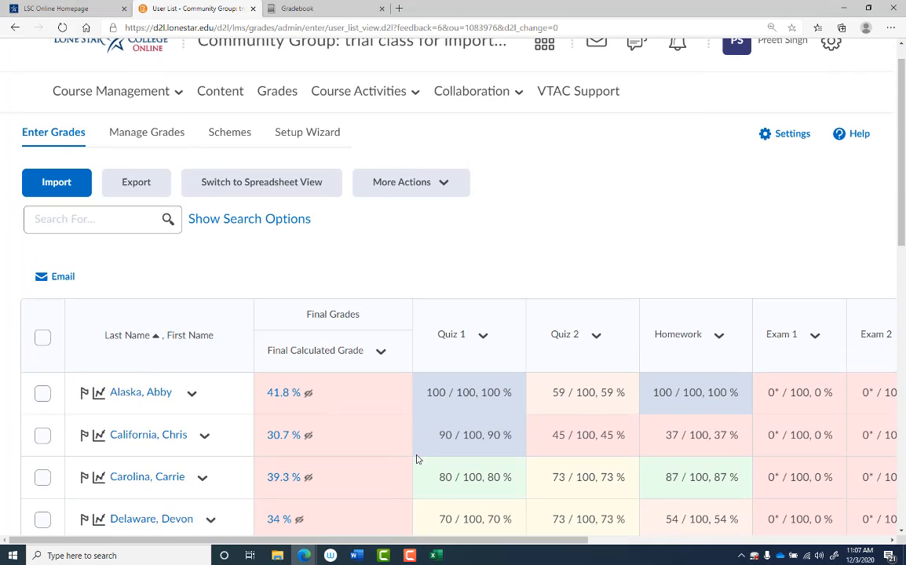
Step: Switch to the Word notes document and start closing it
{"action": "left_click", "coordinate": [356, 555]}
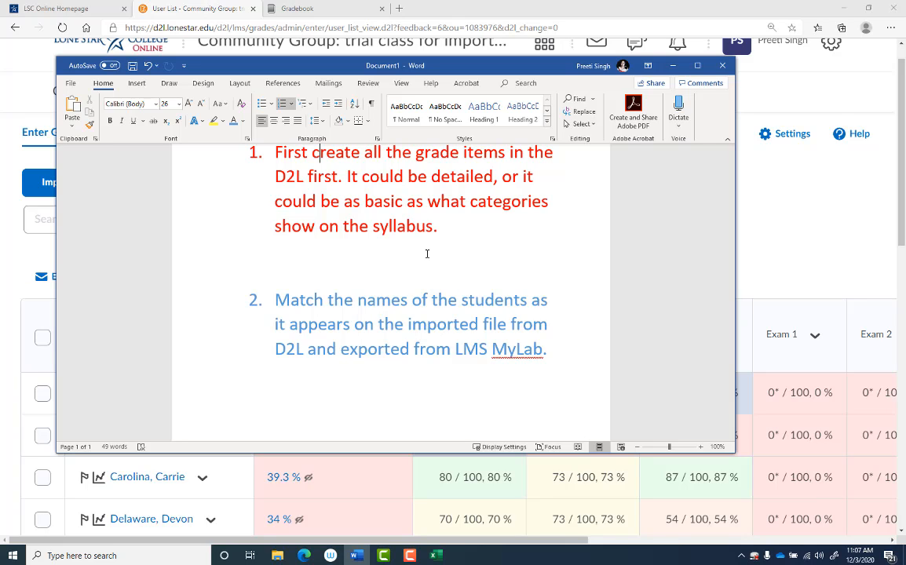
{"action": "left_click", "coordinate": [722, 65]}
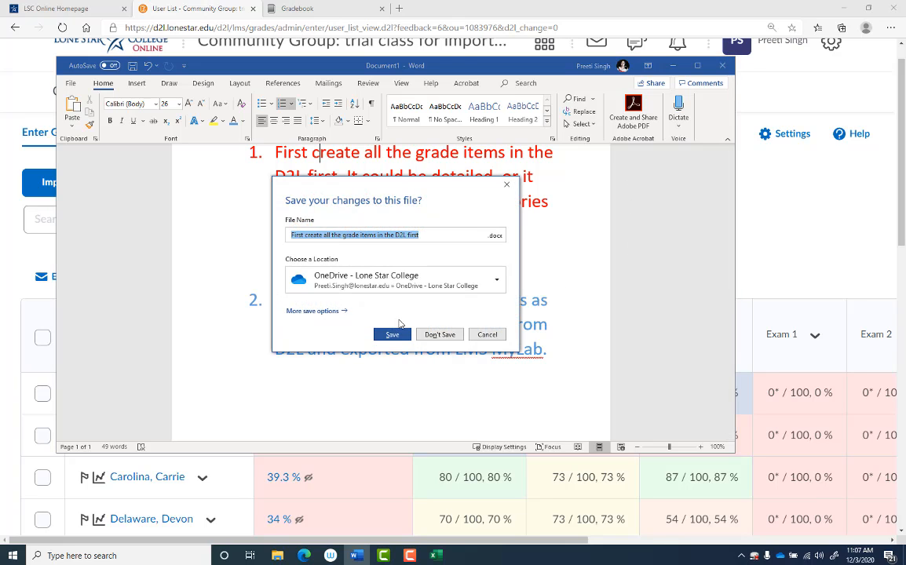